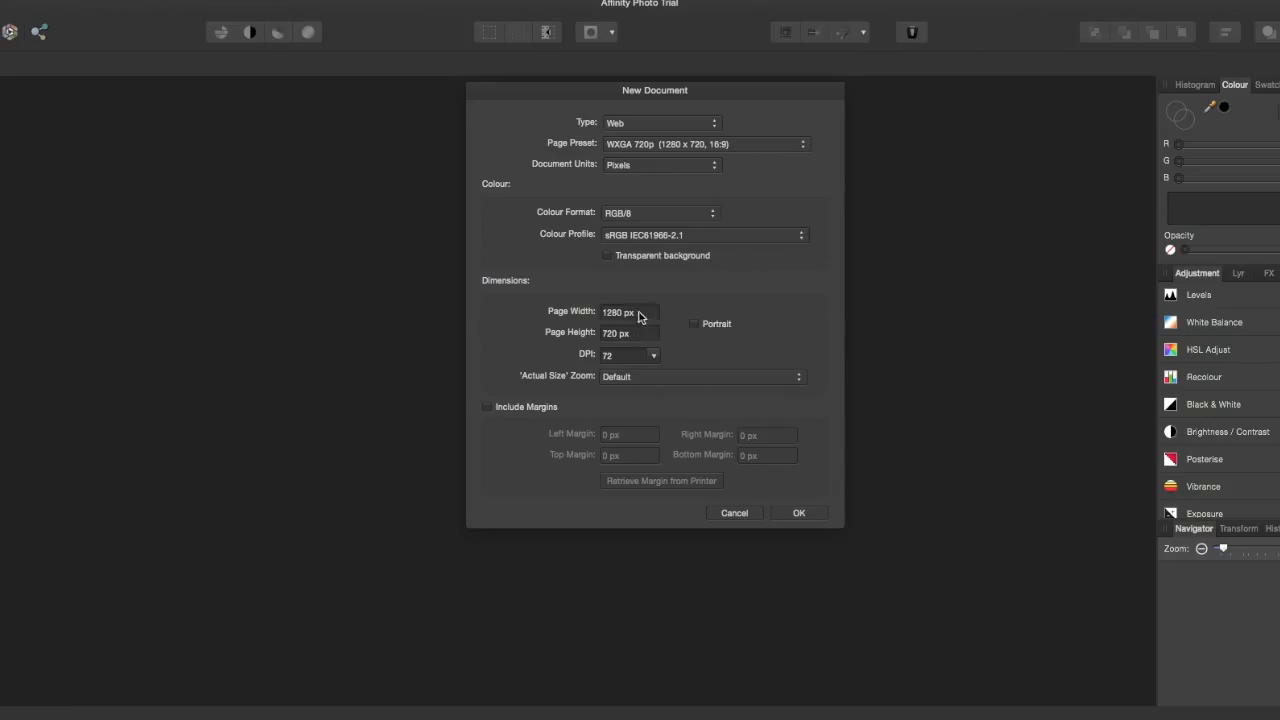
Step: Create a 1280 × 720 px web document in RGB/8 and paint the whole canvas black with the brush
click(801, 515)
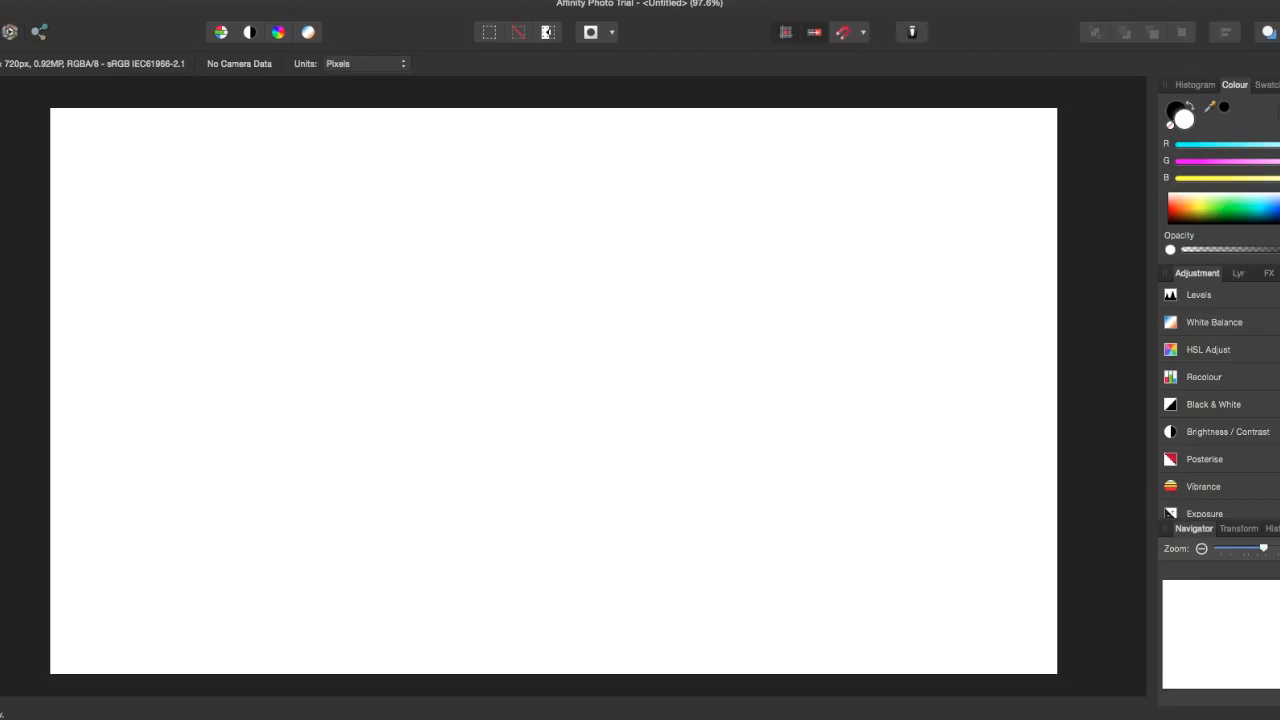
key(b)
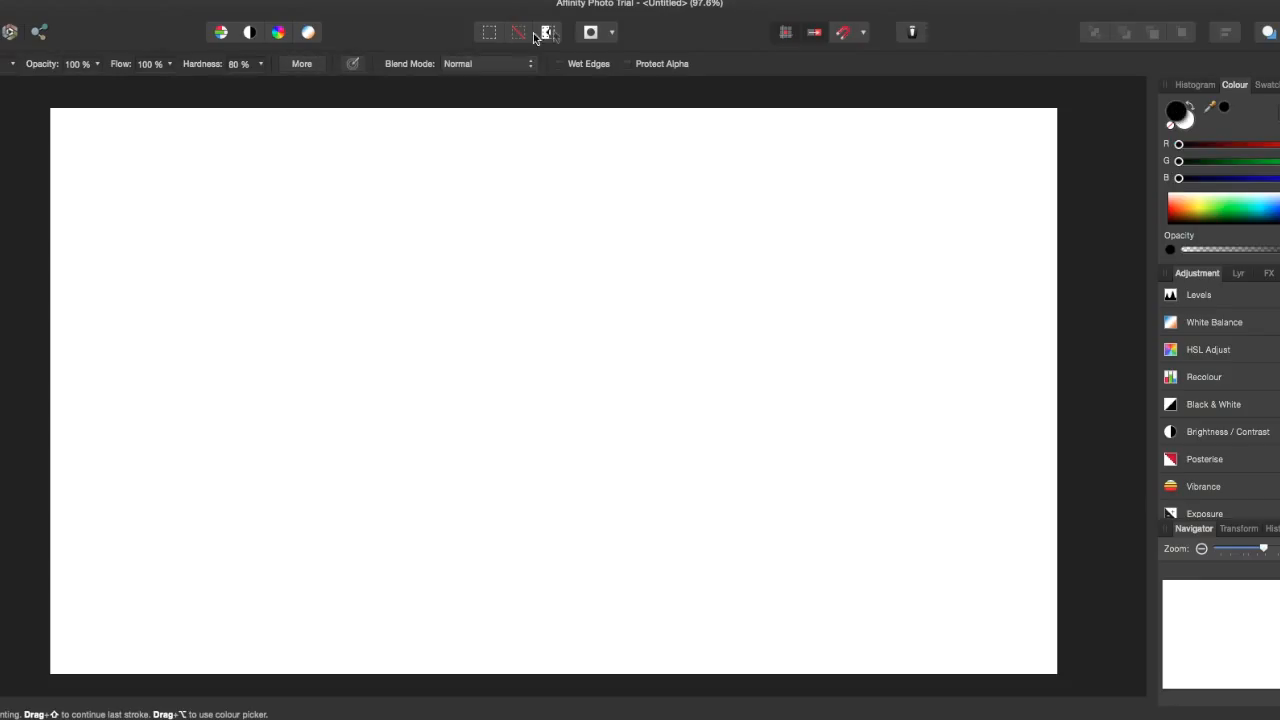
mouse_move(122, 218)
mouse_down()
mouse_move(300, 399)
mouse_move(380, 256)
mouse_move(488, 434)
mouse_move(528, 296)
mouse_move(762, 372)
mouse_move(721, 406)
mouse_move(852, 326)
mouse_move(985, 370)
mouse_move(1029, 132)
mouse_move(968, 268)
mouse_move(708, 131)
mouse_move(896, 157)
mouse_up()
click(929, 88)
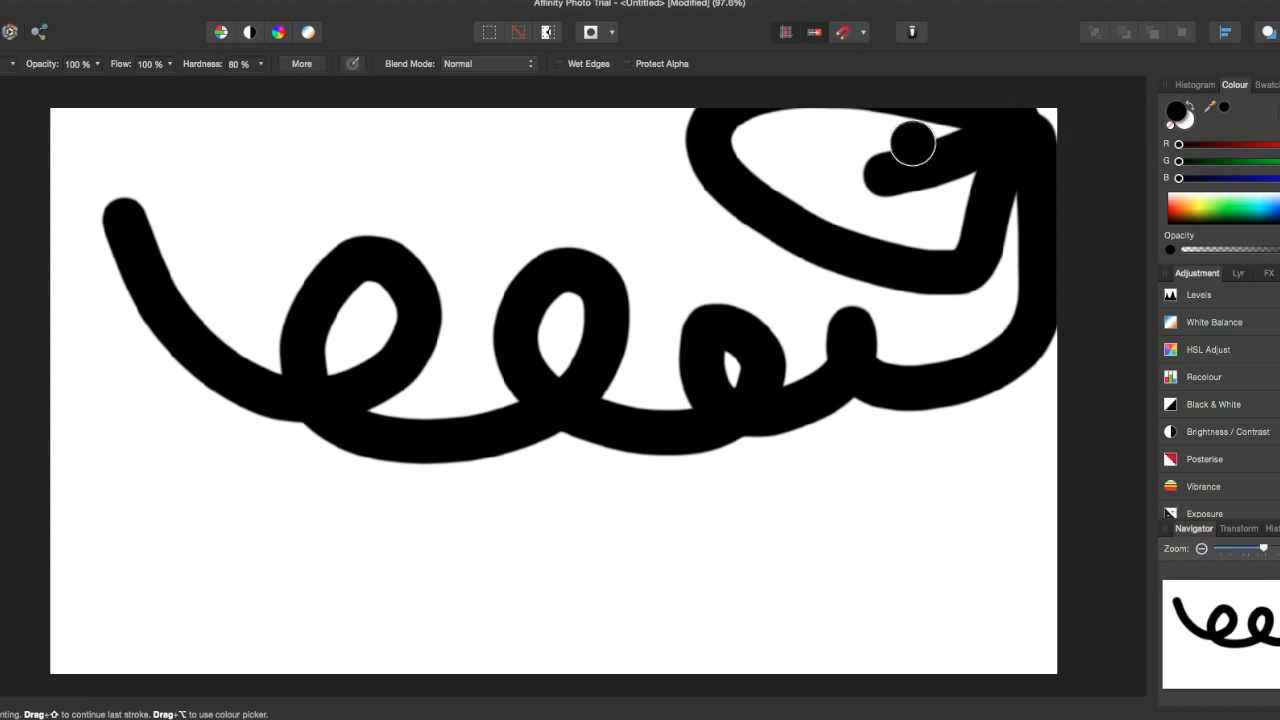
mouse_move(1007, 122)
mouse_down()
mouse_move(1045, 119)
mouse_move(1064, 254)
mouse_move(1064, 656)
mouse_move(1050, 671)
mouse_move(848, 687)
mouse_move(848, 676)
mouse_move(351, 676)
mouse_move(49, 659)
mouse_move(34, 595)
mouse_move(53, 4)
mouse_move(534, 189)
mouse_move(750, 88)
mouse_move(840, 69)
mouse_move(466, 141)
mouse_move(276, 125)
mouse_move(444, 175)
mouse_move(541, 110)
mouse_move(726, 109)
mouse_move(940, 129)
mouse_move(1106, 204)
mouse_move(1025, 211)
mouse_move(286, 134)
mouse_move(114, 155)
mouse_move(85, 262)
mouse_move(91, 201)
mouse_move(67, 244)
mouse_move(319, 88)
mouse_move(592, 233)
mouse_move(765, 178)
mouse_move(550, 189)
mouse_move(747, 221)
mouse_move(307, 226)
mouse_move(227, 326)
mouse_move(320, 274)
mouse_move(918, 416)
mouse_move(245, 575)
mouse_move(535, 606)
mouse_move(599, 593)
mouse_move(1118, 670)
mouse_move(937, 635)
mouse_move(881, 587)
mouse_move(1223, 650)
mouse_move(1275, 541)
mouse_move(1198, 575)
mouse_move(977, 476)
mouse_move(1278, 496)
mouse_move(1175, 494)
mouse_move(1165, 535)
mouse_move(1002, 522)
mouse_move(1090, 494)
mouse_move(1140, 434)
mouse_move(954, 435)
mouse_move(916, 414)
mouse_move(996, 385)
mouse_move(848, 362)
mouse_move(841, 342)
mouse_move(1036, 292)
mouse_move(984, 341)
mouse_move(712, 368)
mouse_move(914, 345)
mouse_move(475, 366)
mouse_move(266, 403)
mouse_move(84, 344)
mouse_move(69, 640)
mouse_move(291, 629)
mouse_move(842, 677)
mouse_move(291, 623)
mouse_move(246, 591)
mouse_move(374, 571)
mouse_move(360, 509)
mouse_move(297, 423)
mouse_move(71, 409)
mouse_move(654, 380)
mouse_move(591, 331)
mouse_move(587, 468)
mouse_move(486, 509)
mouse_move(477, 480)
mouse_move(400, 449)
mouse_move(406, 180)
mouse_move(429, 163)
mouse_move(971, 480)
mouse_up()
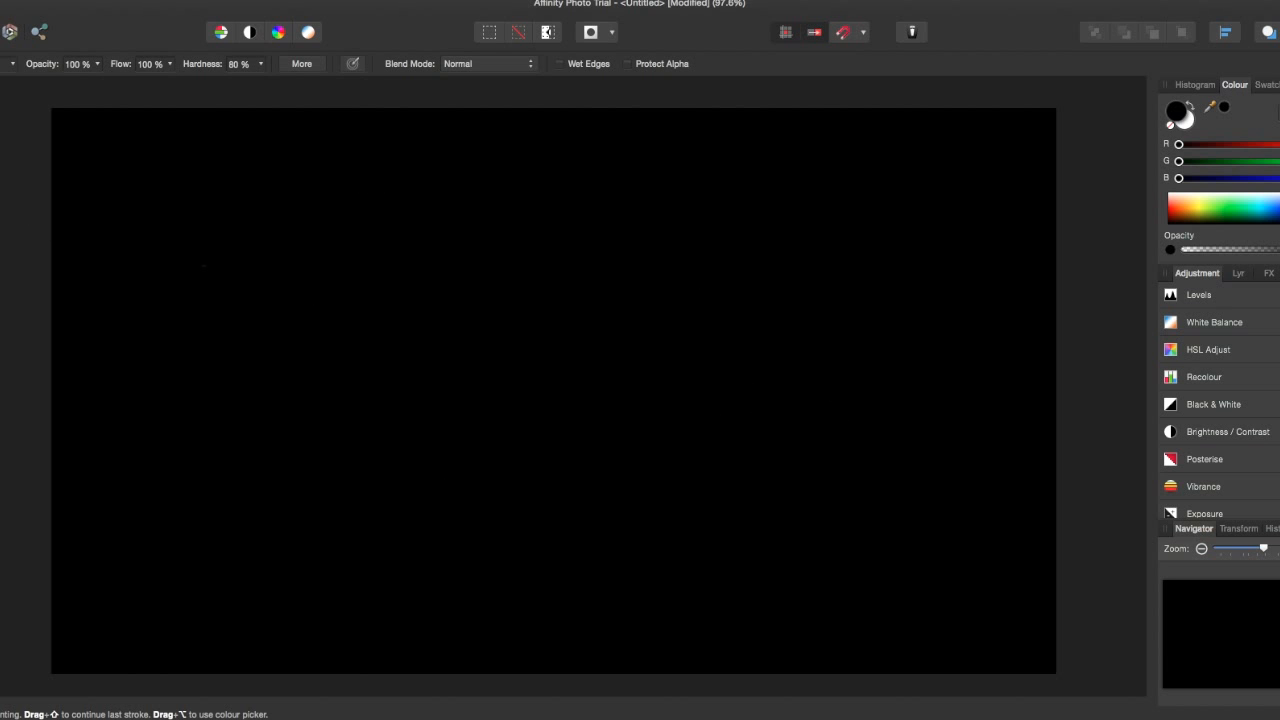
Step: Place the red apple image on the canvas and undo the stray black brush stroke across it
mouse_move(1165, 517)
mouse_down()
mouse_move(520, 447)
mouse_move(571, 337)
mouse_up()
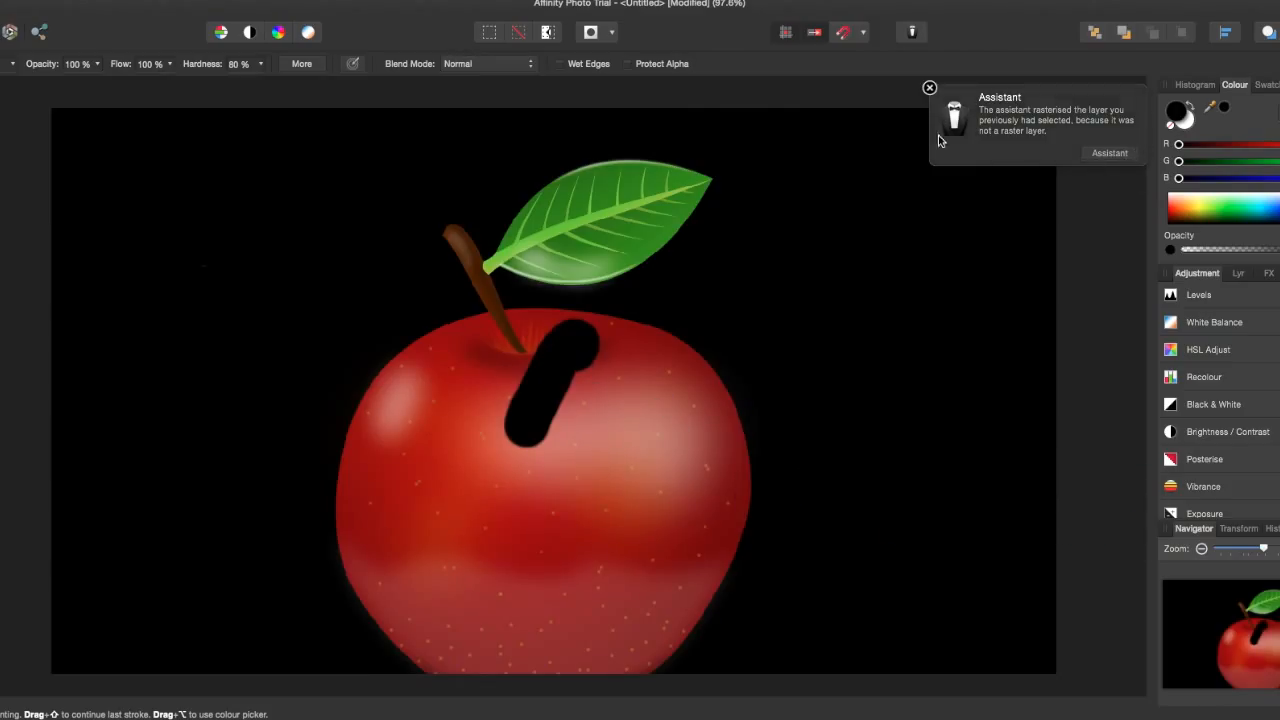
click(929, 88)
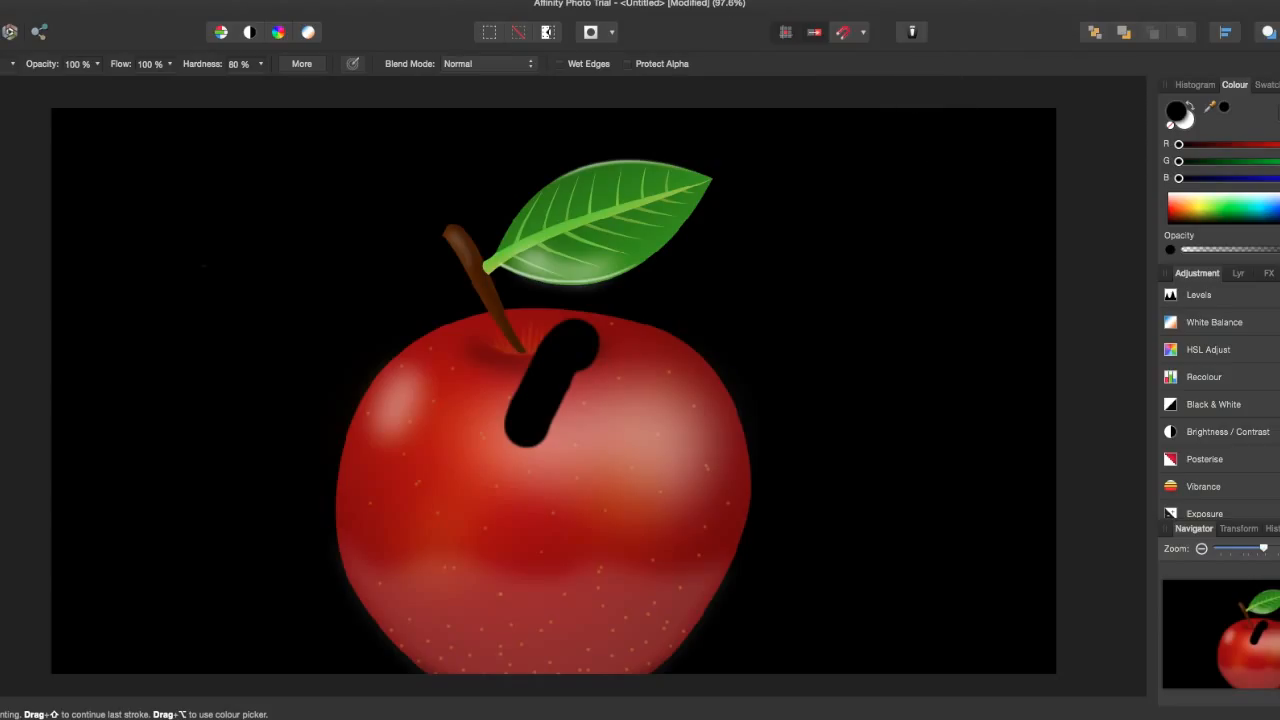
click(90, 2)
click(92, 6)
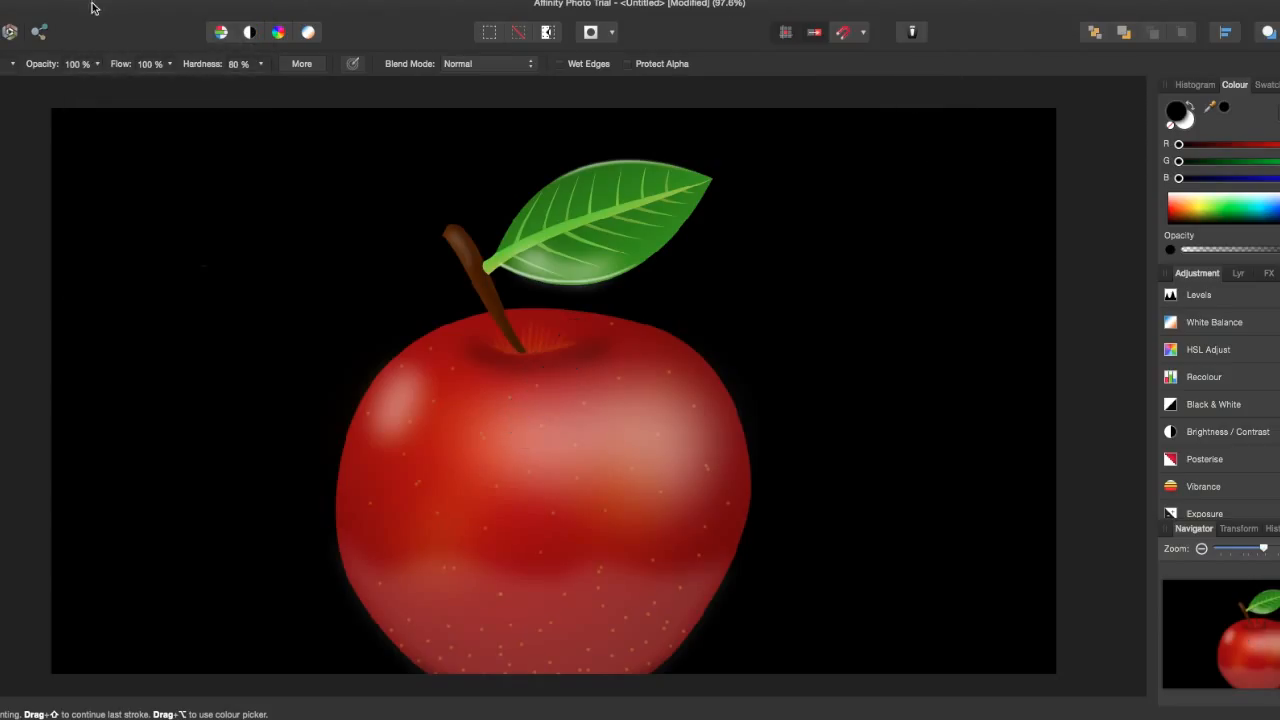
Step: Move the apple image to the right half of the canvas and adjust its height slightly
key(v)
mouse_move(532, 525)
mouse_down()
mouse_move(600, 471)
mouse_move(827, 490)
mouse_up()
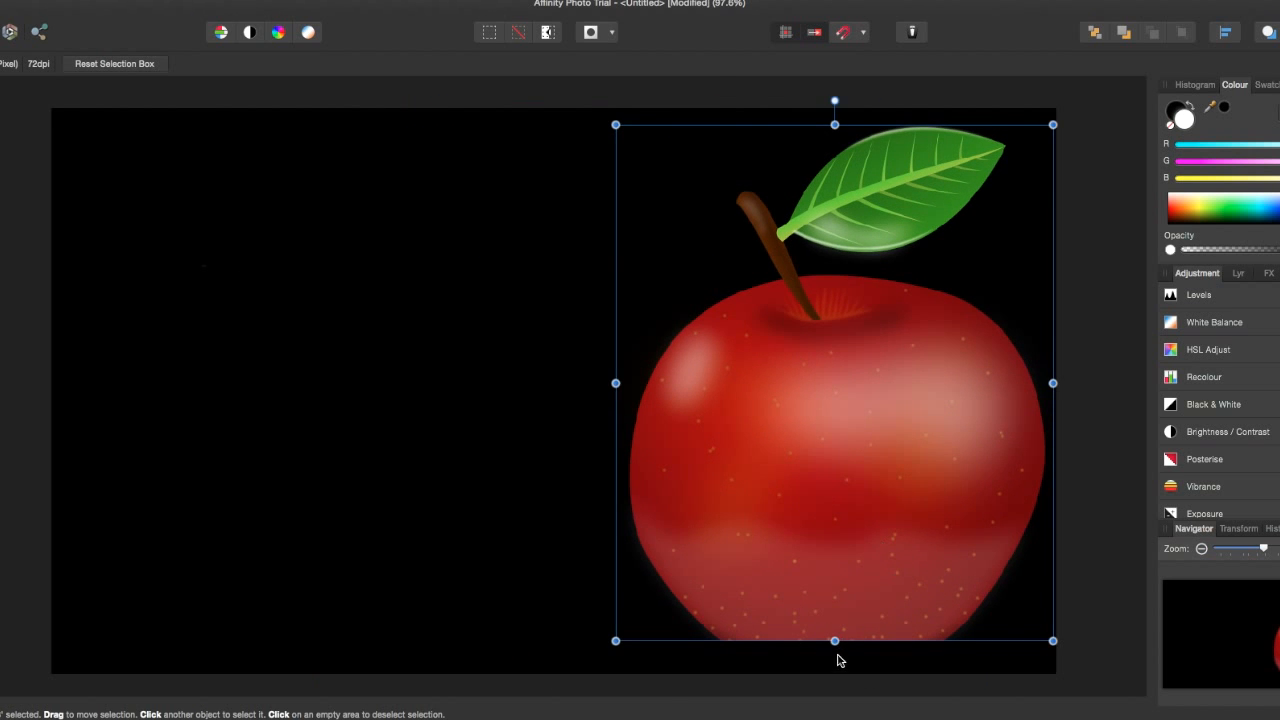
drag(835, 641, 833, 662)
drag(838, 597, 834, 586)
Step: Add the text "ULTIMATE APPLE" on the black area beside the apple and enlarge it to about 59 pt
click(563, 449)
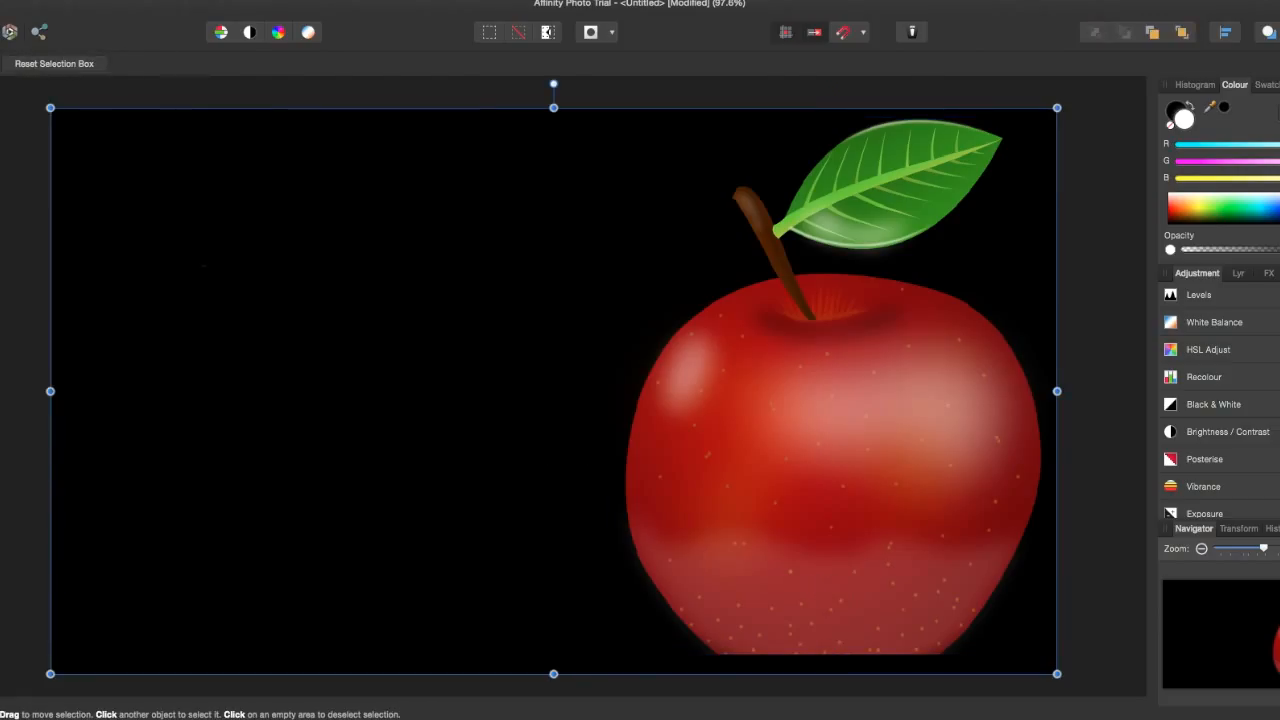
key(t)
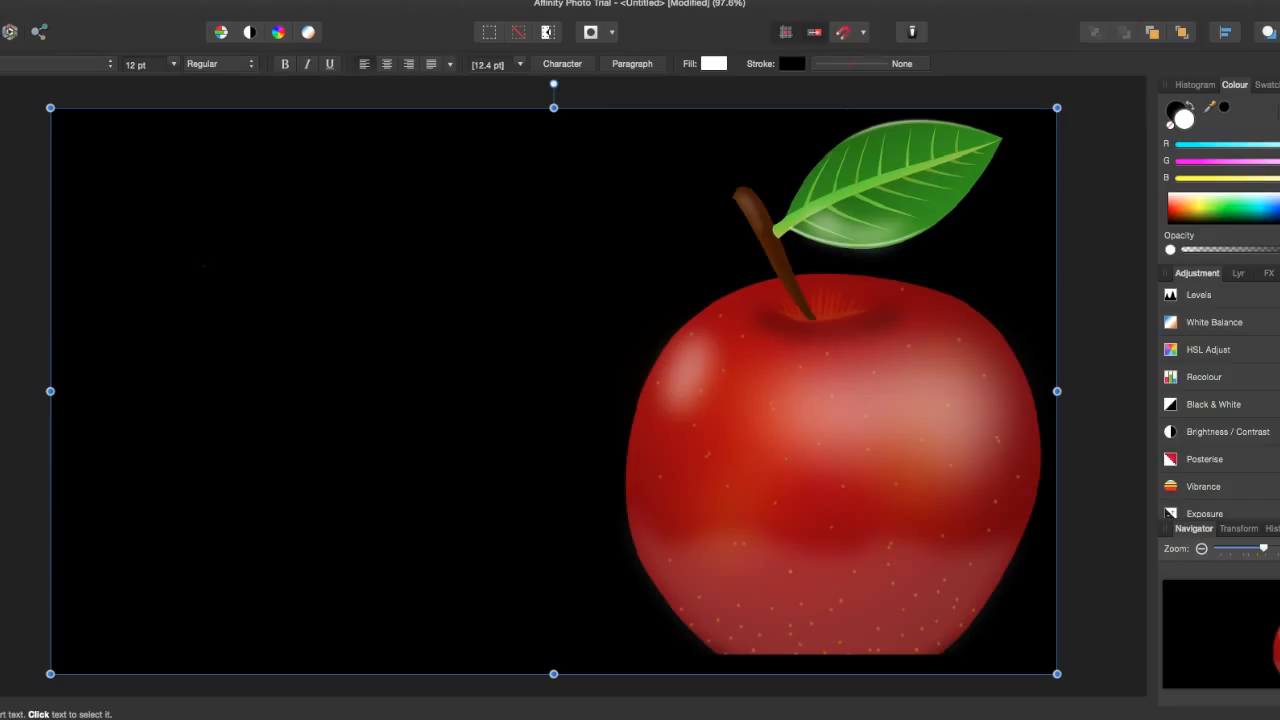
click(209, 367)
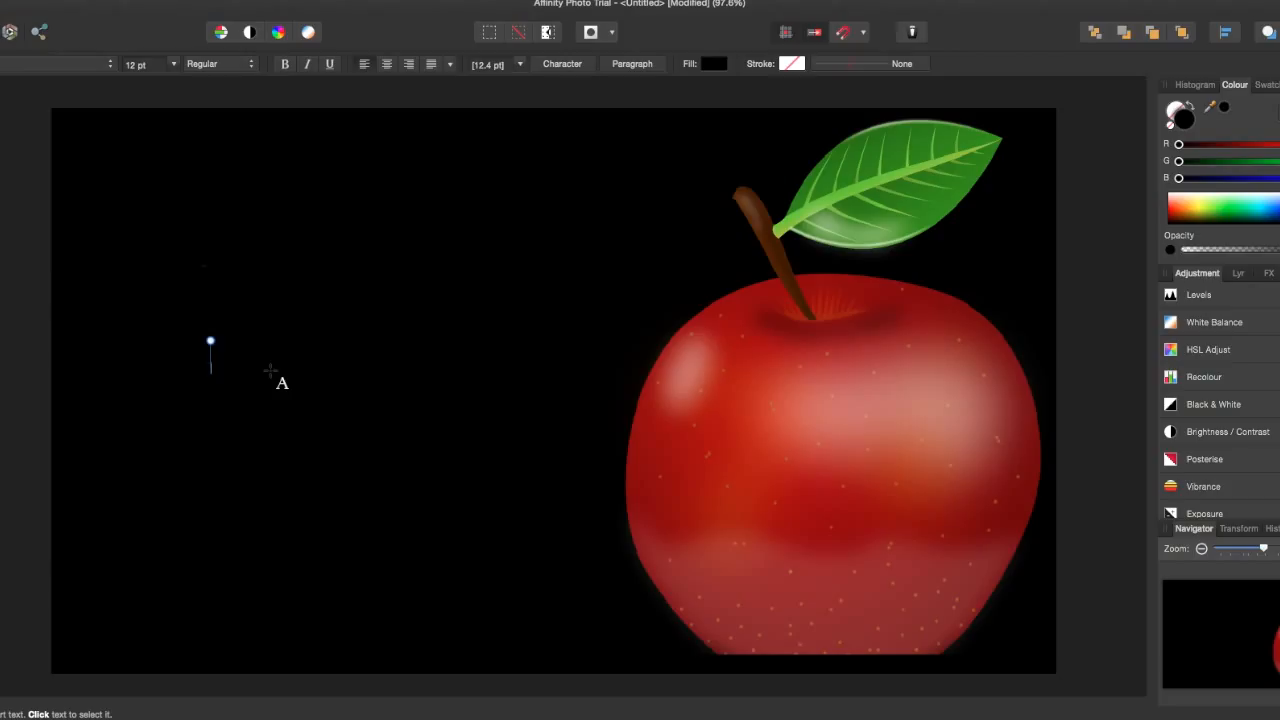
text(Apple Photo)
drag(289, 373, 583, 526)
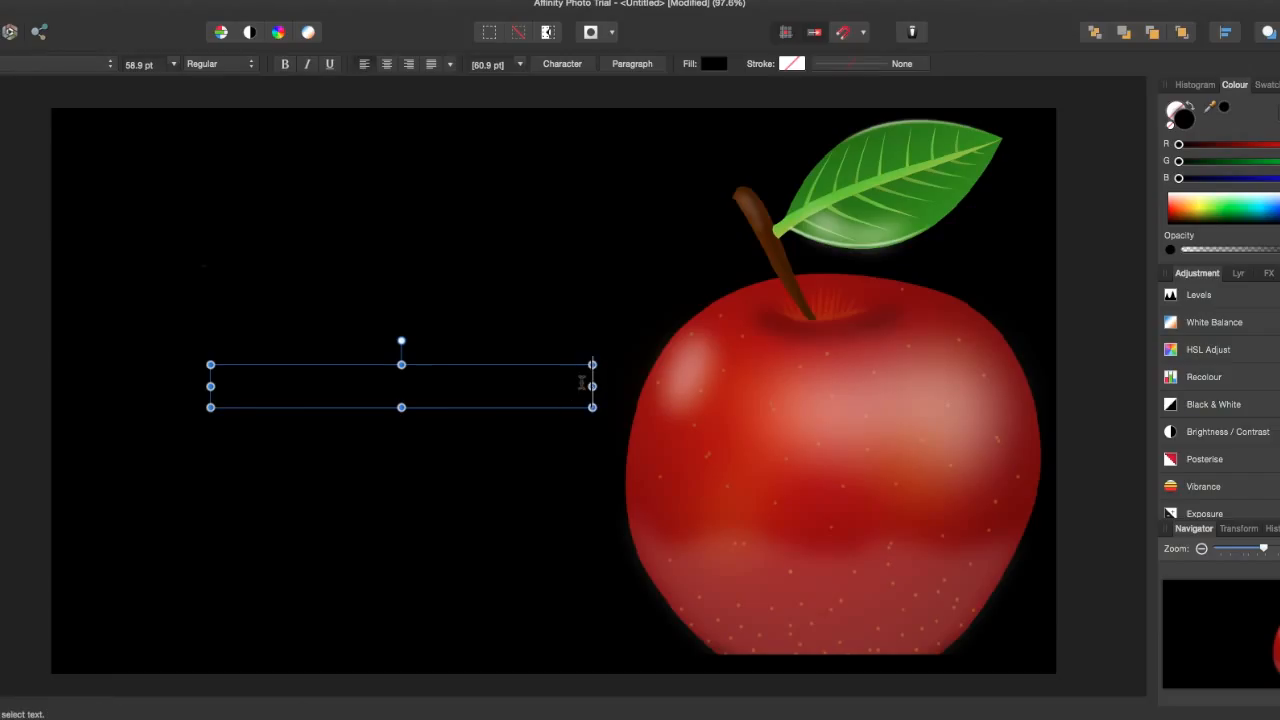
Step: Set the fill of the whole ULTIMATE APPLE text to bright pink
drag(586, 384, 178, 386)
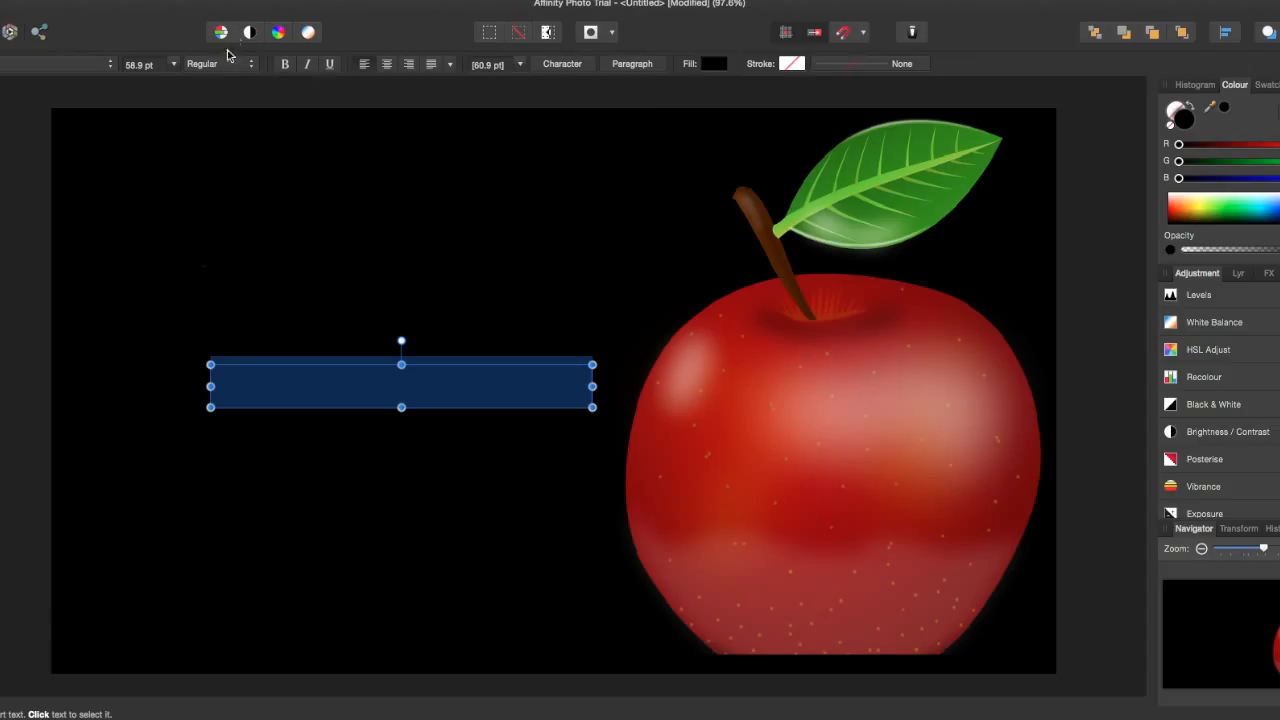
click(724, 64)
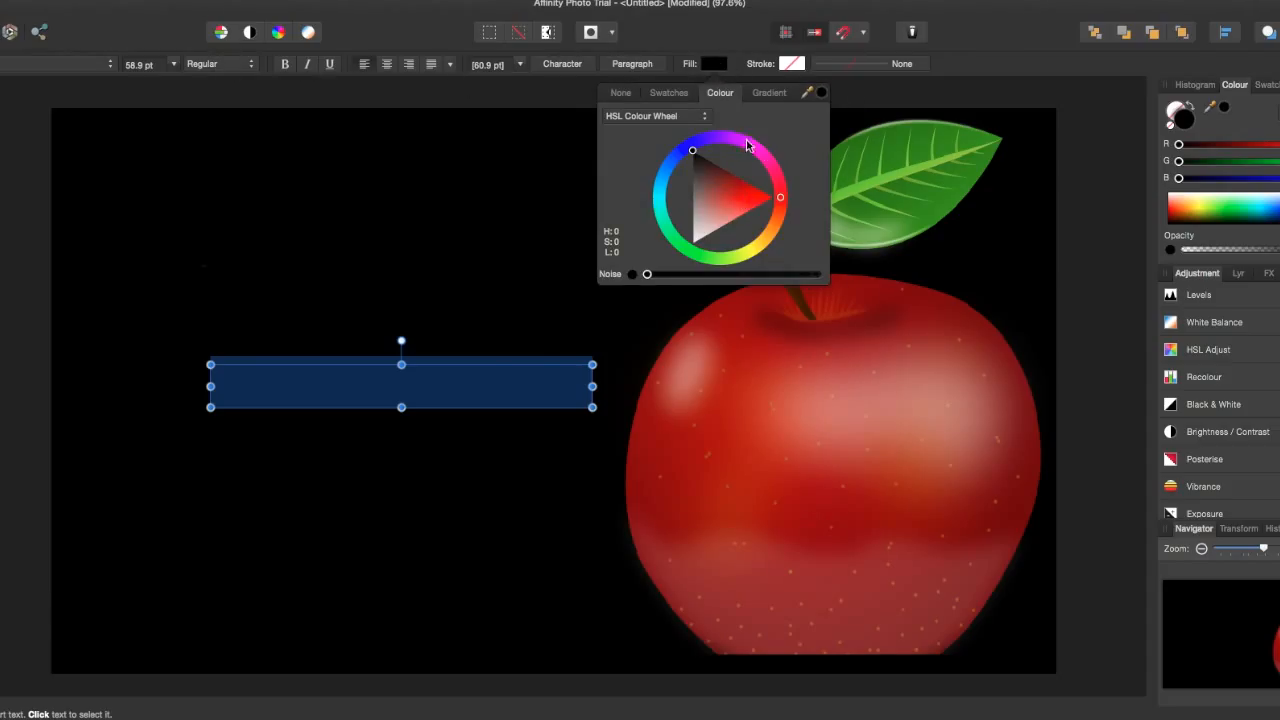
click(760, 157)
click(684, 349)
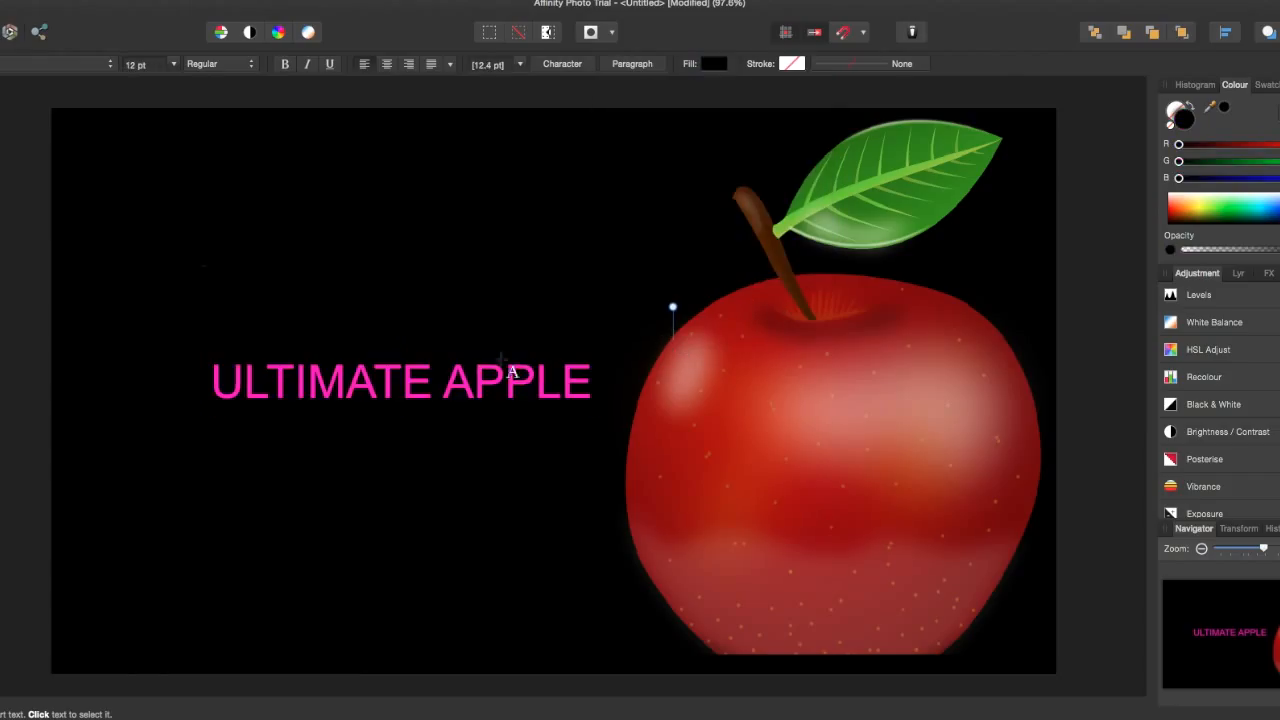
Step: Change the font of the word ULTIMATE to a heavy stencil-style display typeface
click(414, 386)
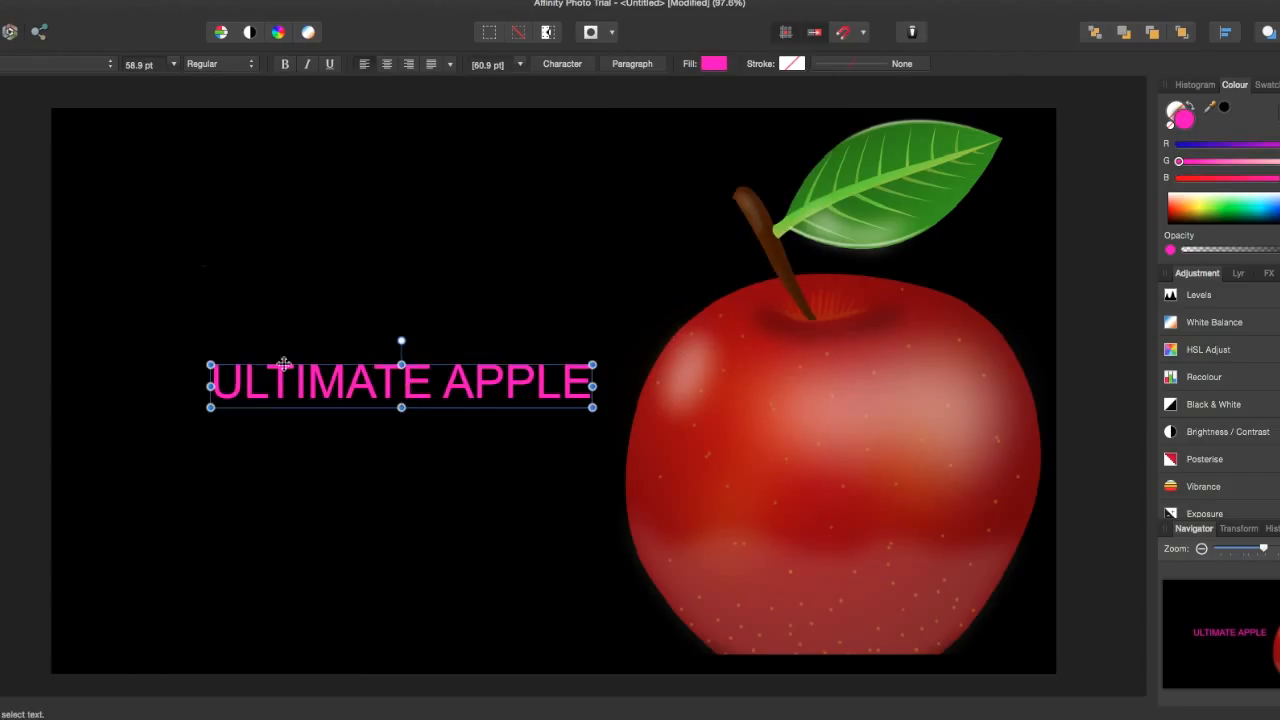
click(55, 64)
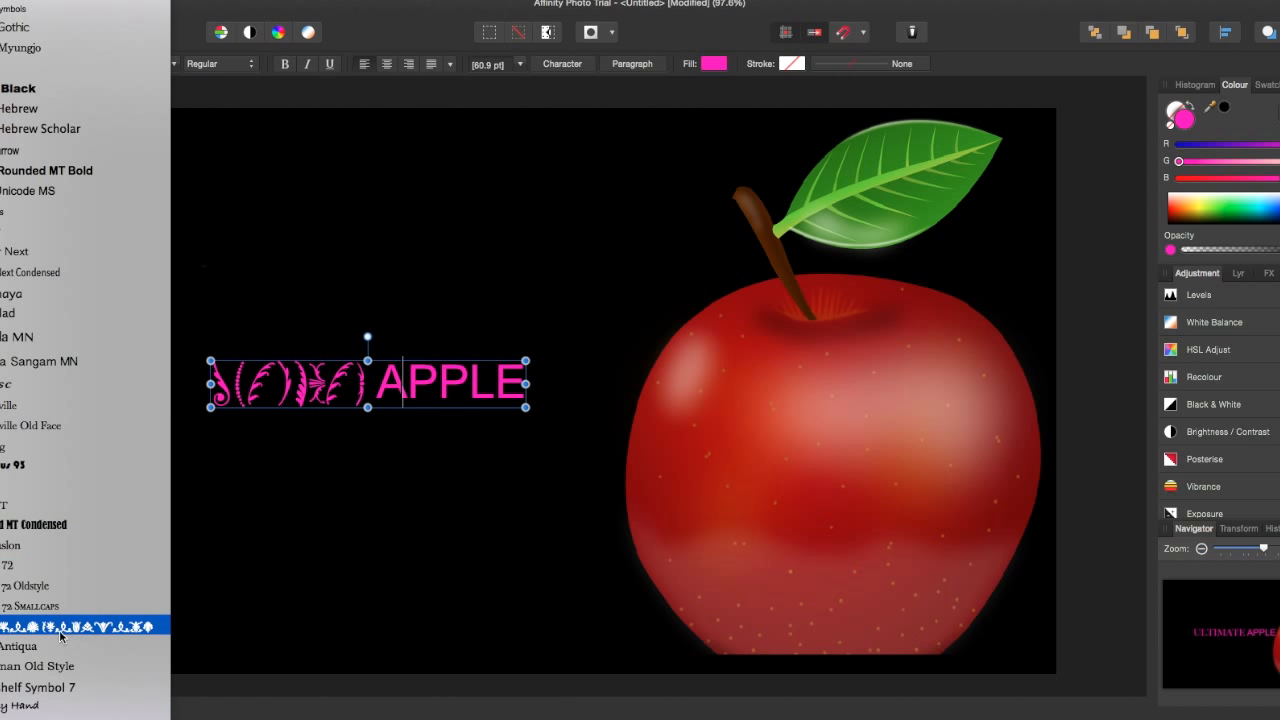
click(25, 688)
key(Escape)
click(503, 366)
Step: Break the title into two lines before APPLE, enlarge it to 114.8 pt and place it in the canvas's upper-left corner
drag(512, 362, 431, 205)
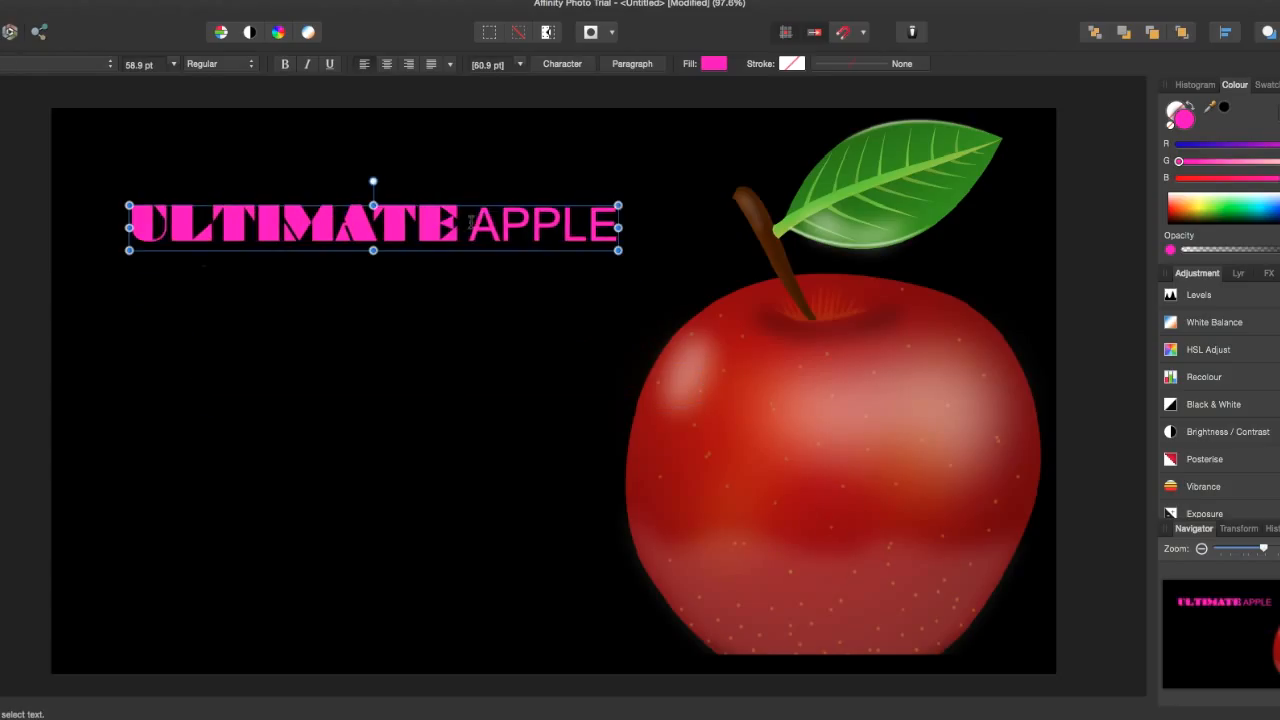
click(471, 222)
key(Return)
drag(464, 294, 700, 634)
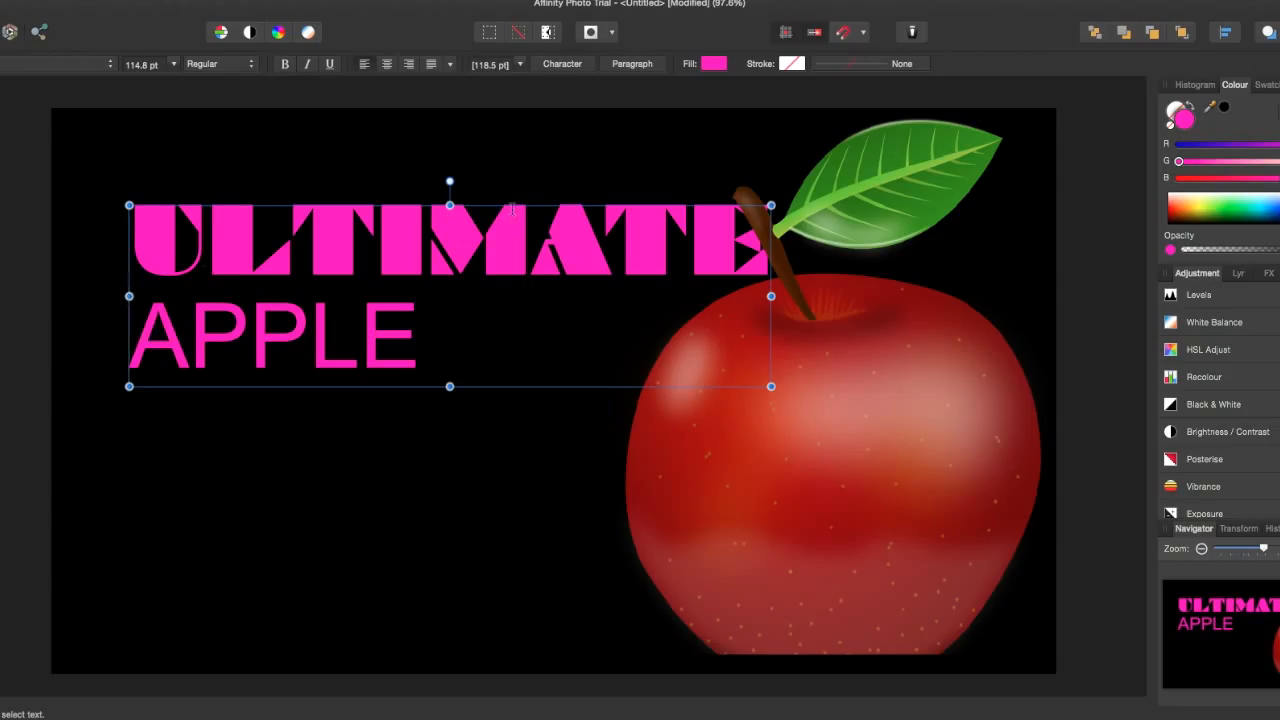
drag(503, 190, 443, 110)
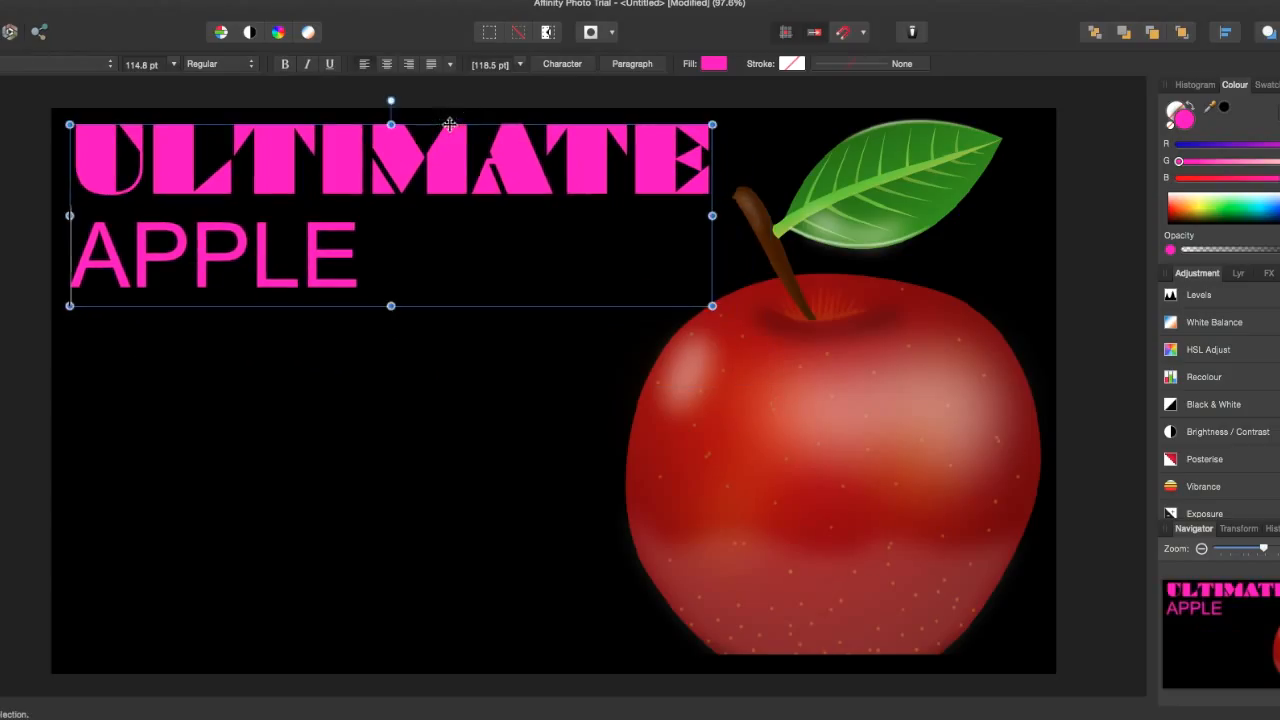
Step: Move the title down so it overlaps the apple's edge and bring the text to the front of the stacking order
click(566, 522)
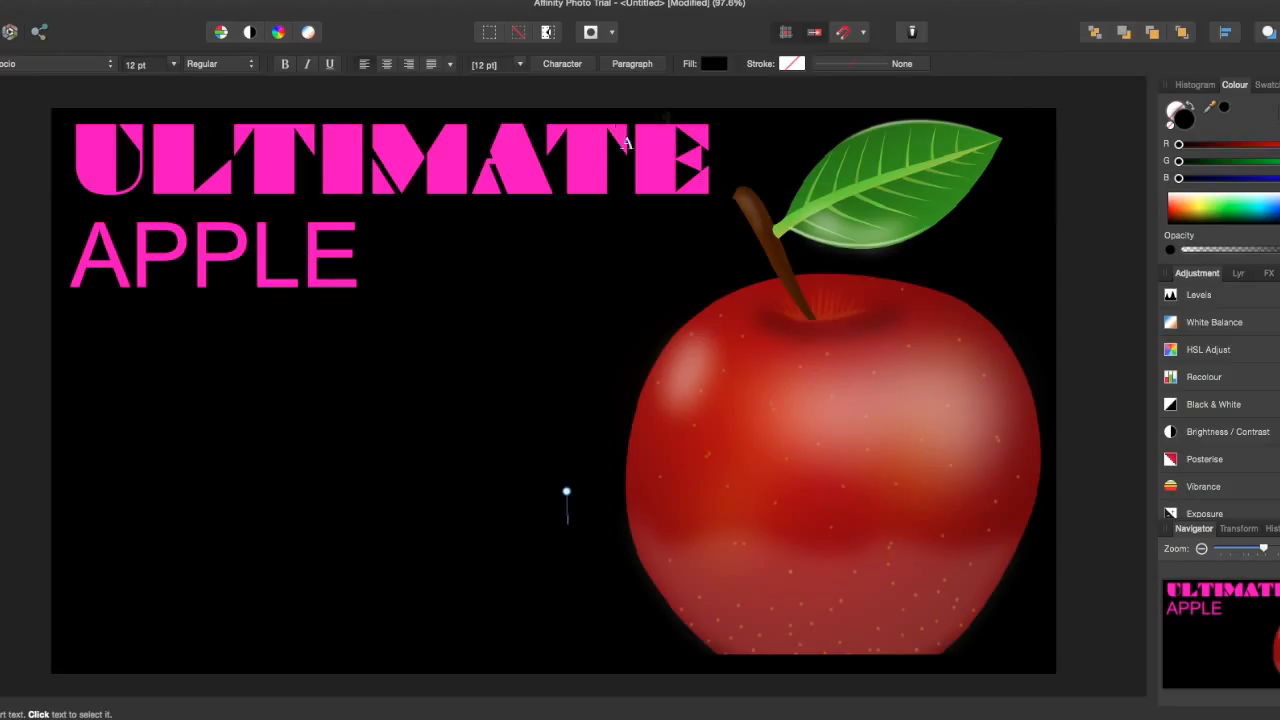
click(748, 464)
key(Escape)
mouse_move(794, 494)
mouse_down()
mouse_move(808, 466)
mouse_move(766, 289)
mouse_move(403, 486)
mouse_move(240, 360)
mouse_move(209, 280)
mouse_move(303, 497)
mouse_move(740, 466)
mouse_move(808, 474)
mouse_move(103, 349)
mouse_move(789, 354)
mouse_move(886, 437)
mouse_move(814, 477)
mouse_move(800, 470)
mouse_up()
click(549, 249)
drag(393, 145, 471, 257)
right_click(563, 290)
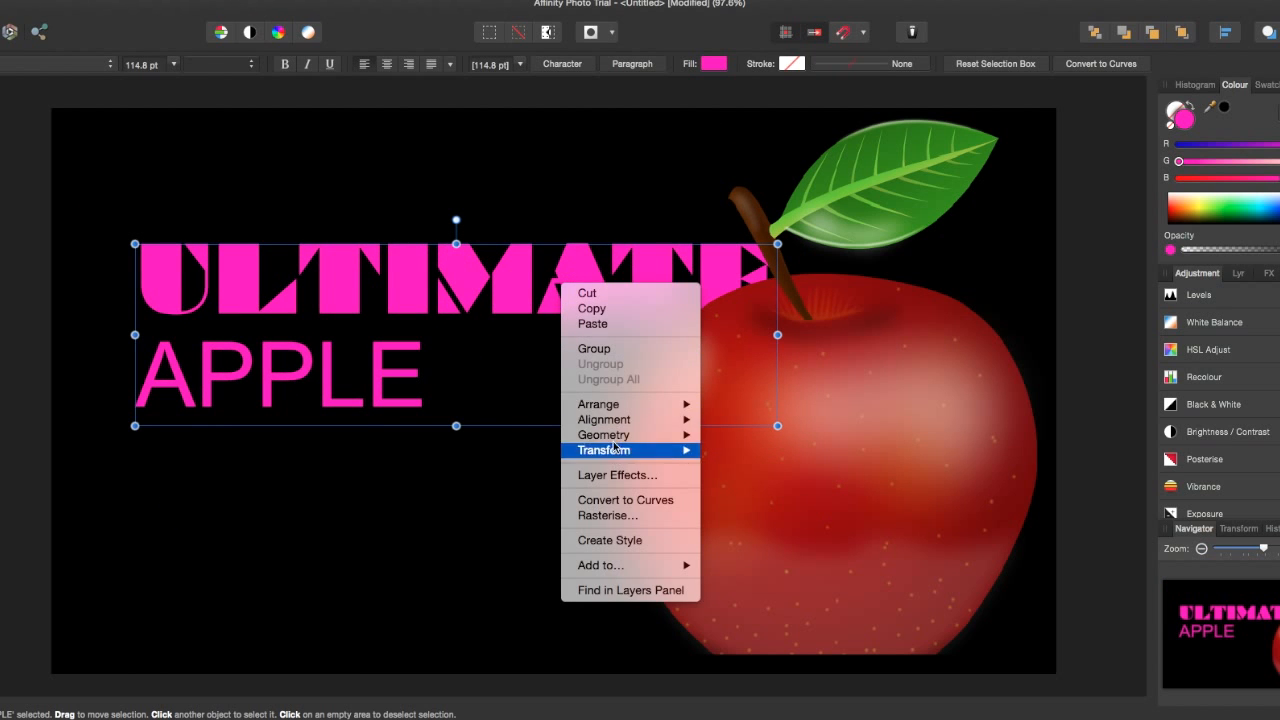
mouse_move(620, 404)
click(785, 406)
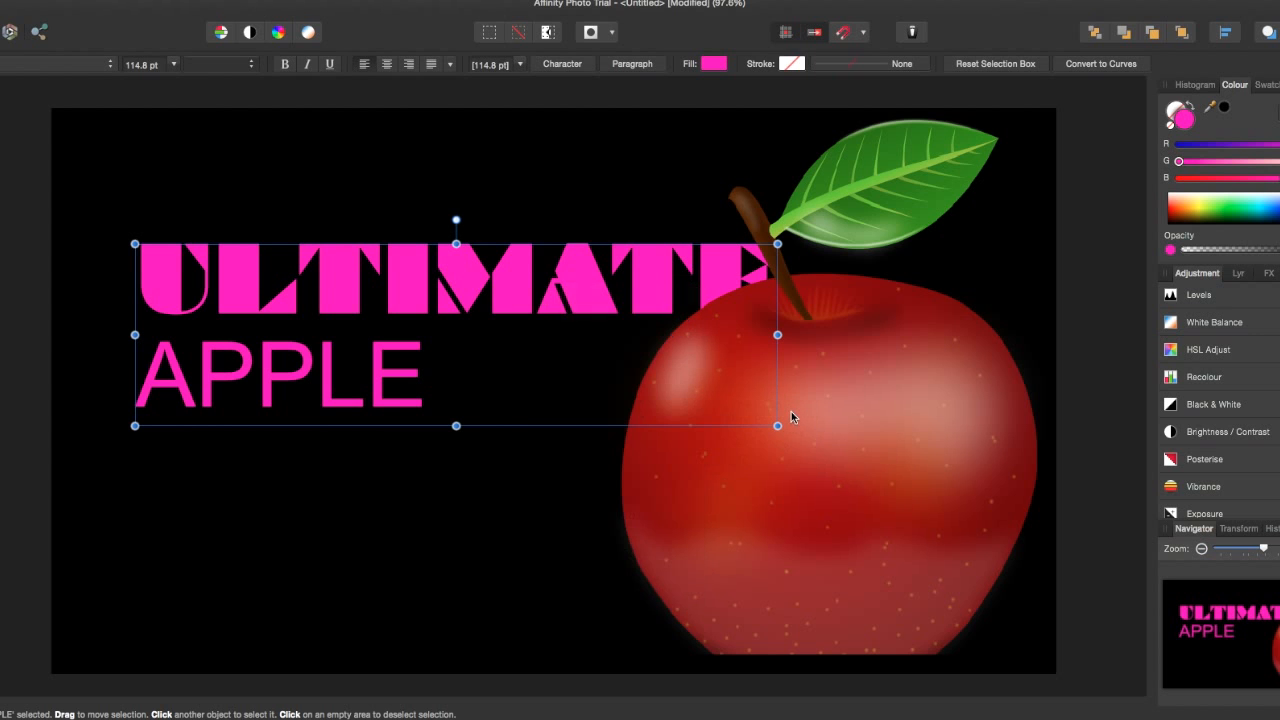
Step: Move the title out of the way and stretch the apple image horizontally to nearly the full canvas width
drag(547, 242, 830, 398)
drag(786, 322, 520, 314)
drag(779, 380, 1011, 380)
drag(341, 380, 61, 380)
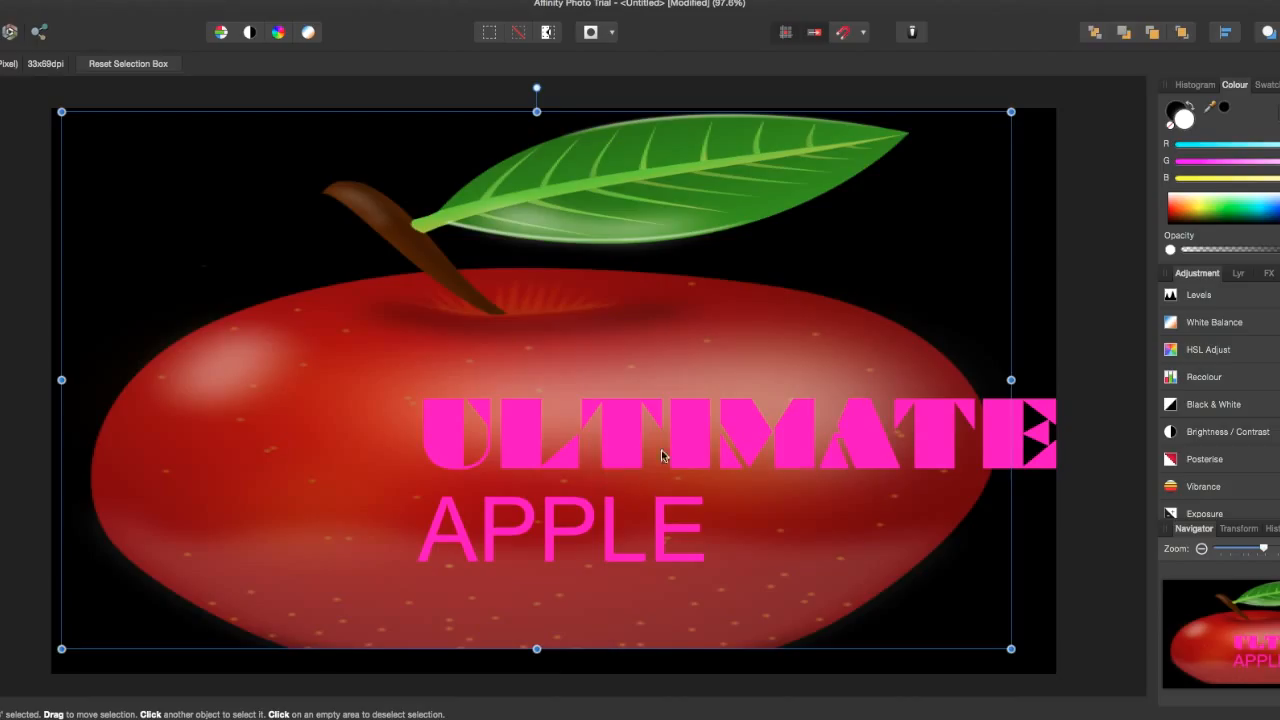
Step: Place the title over the middle of the stretched apple and centre-align its two lines
click(829, 440)
drag(660, 440, 447, 425)
click(505, 510)
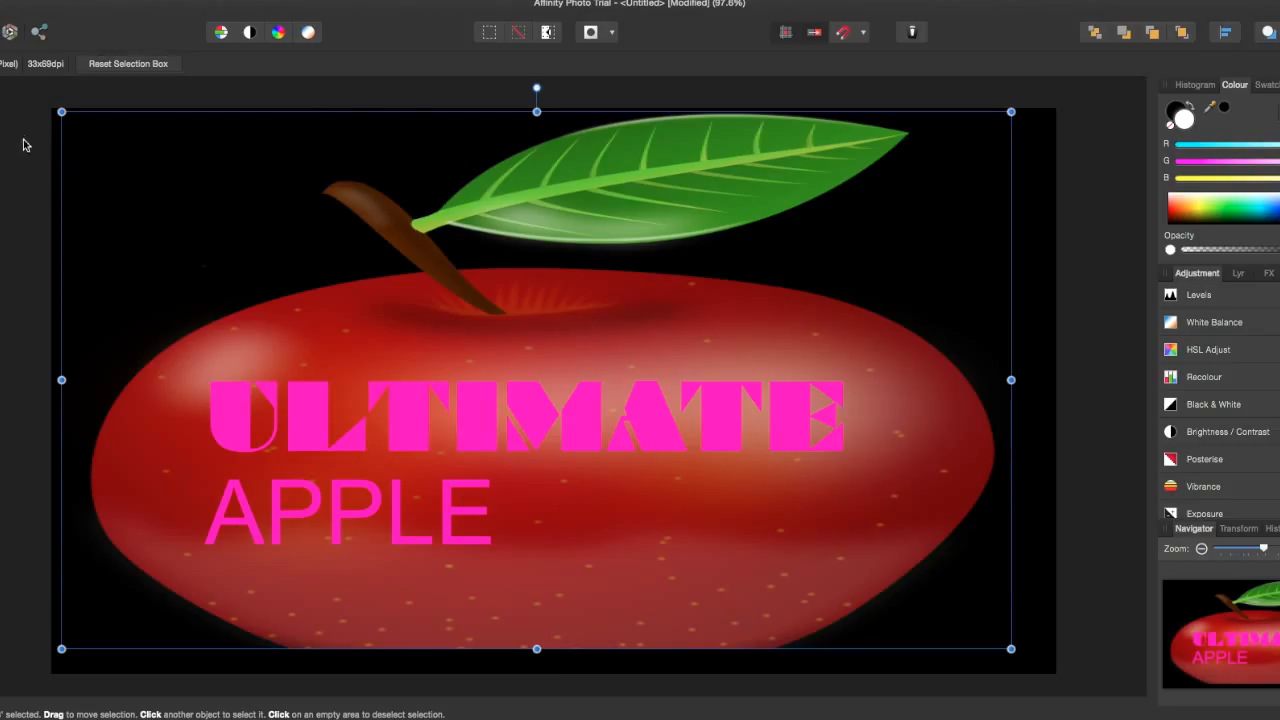
click(56, 155)
mouse_move(354, 424)
mouse_down()
mouse_move(360, 457)
mouse_move(358, 436)
mouse_up()
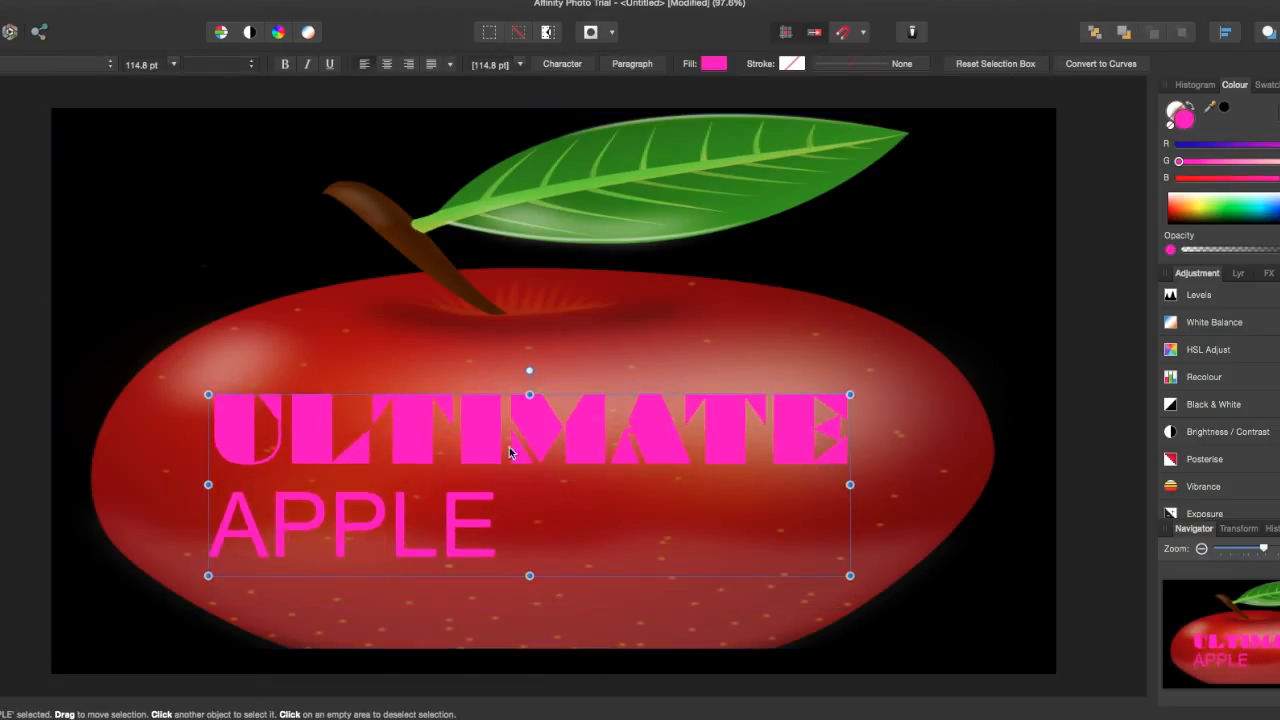
click(386, 65)
click(650, 368)
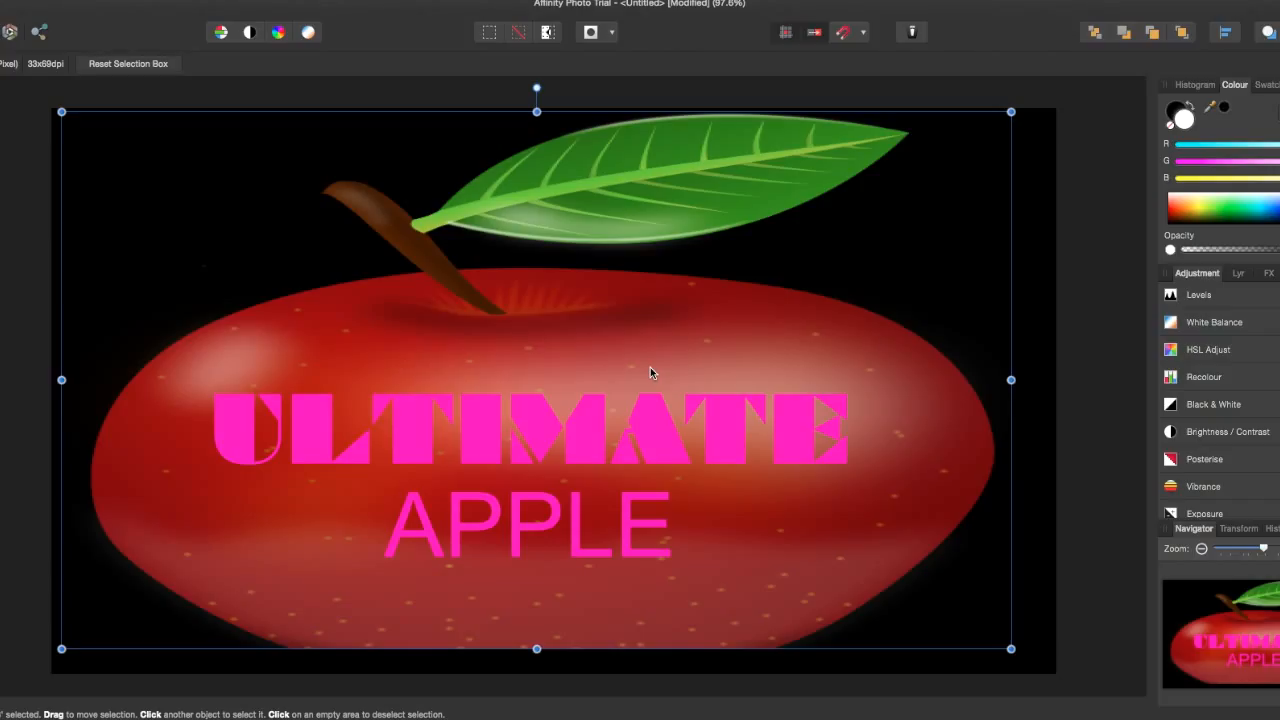
Step: Place the red hexagon outline image on the canvas, enlarge it and position it over the upper-left corner
drag(1240, 470, 563, 328)
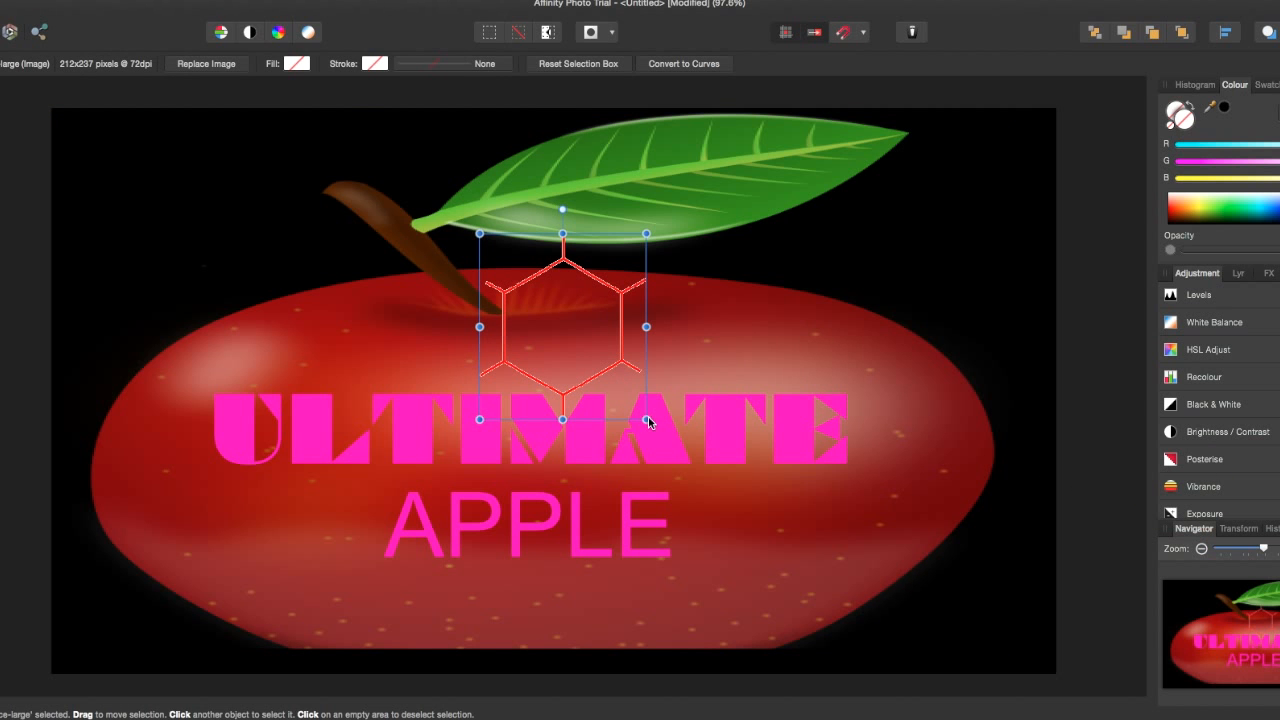
drag(647, 421, 880, 560)
drag(700, 383, 272, 183)
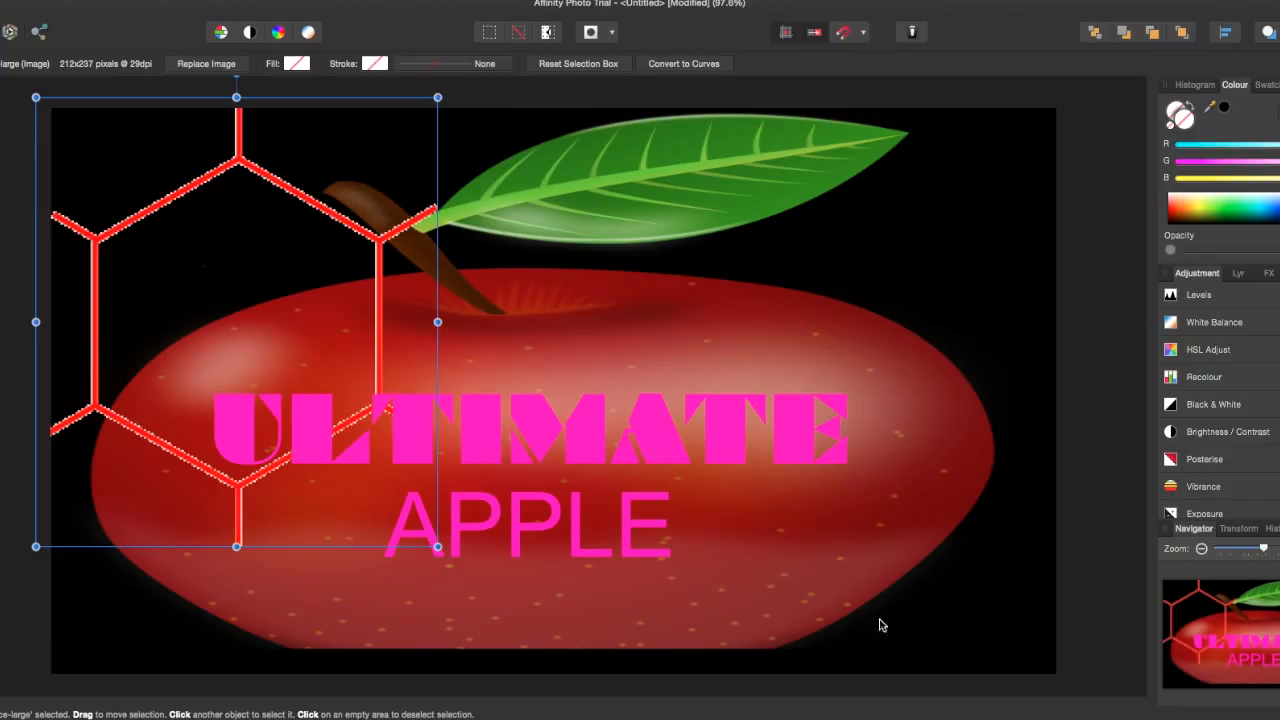
Step: Select both lines of the ULTIMATE APPLE text and change their fill to a very dark purple
click(656, 433)
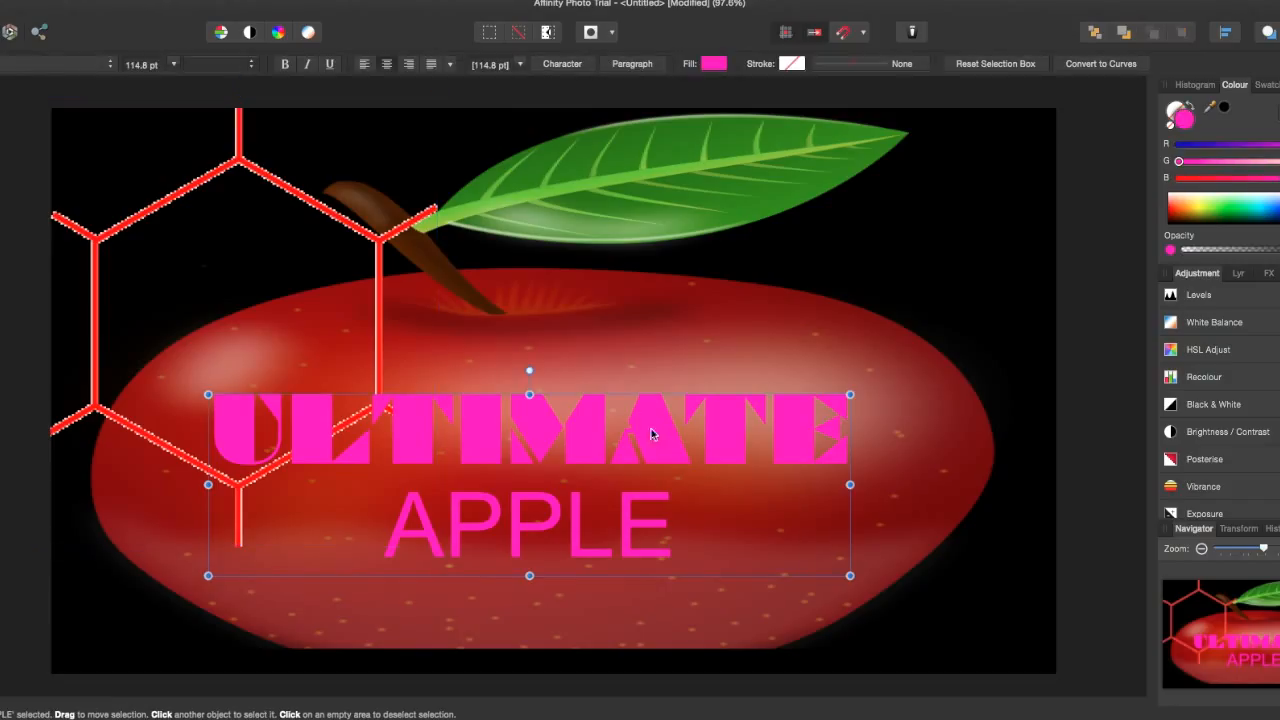
click(715, 572)
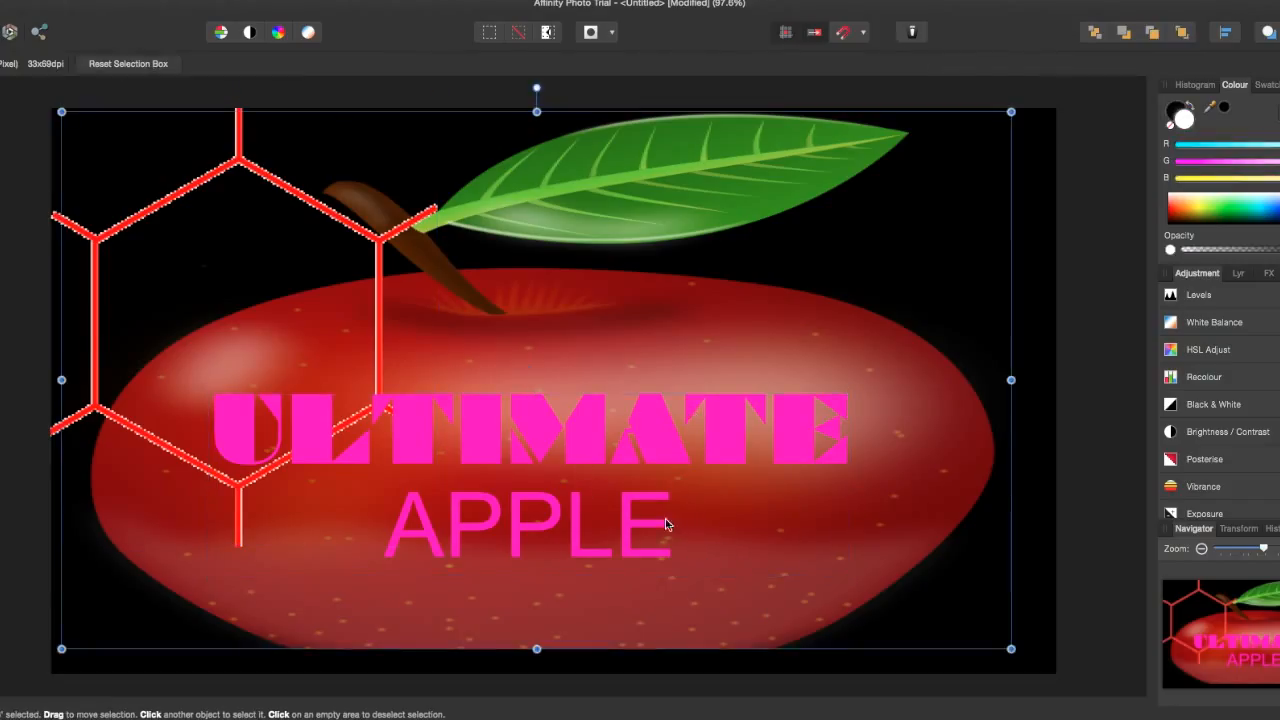
click(553, 422)
click(669, 531)
click(660, 526)
click(663, 513)
double_click(397, 406)
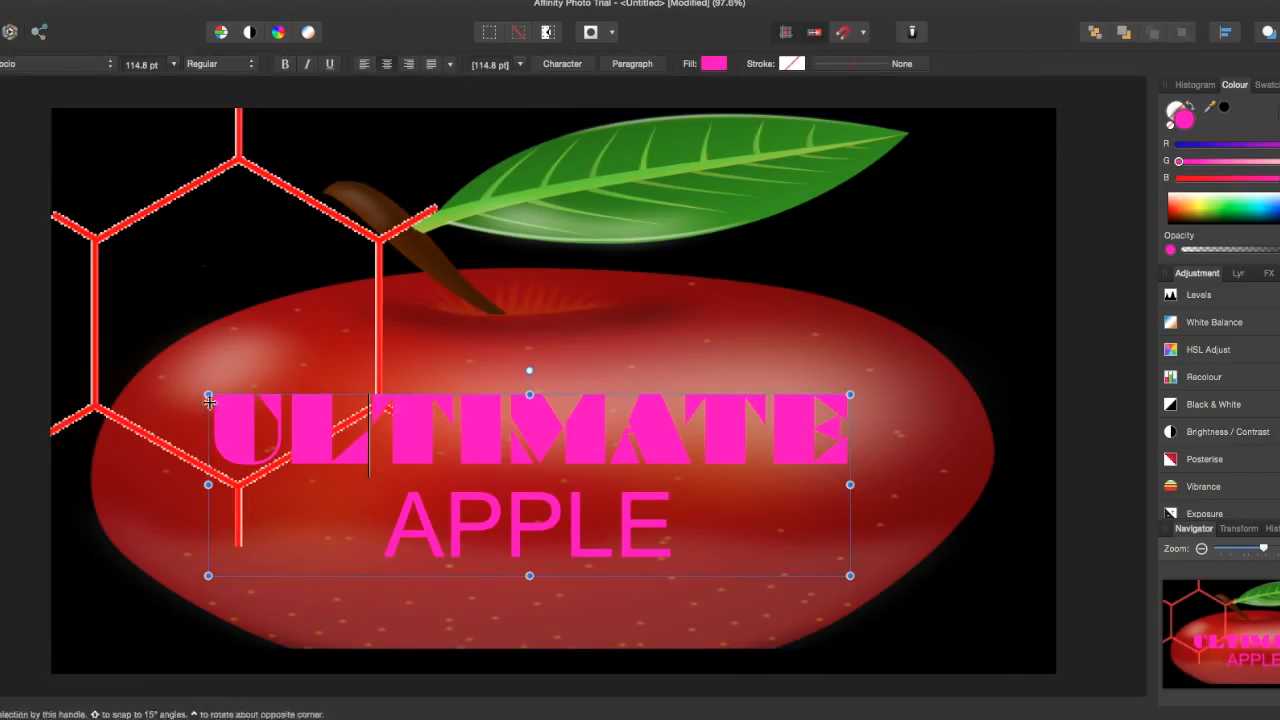
drag(219, 419, 906, 491)
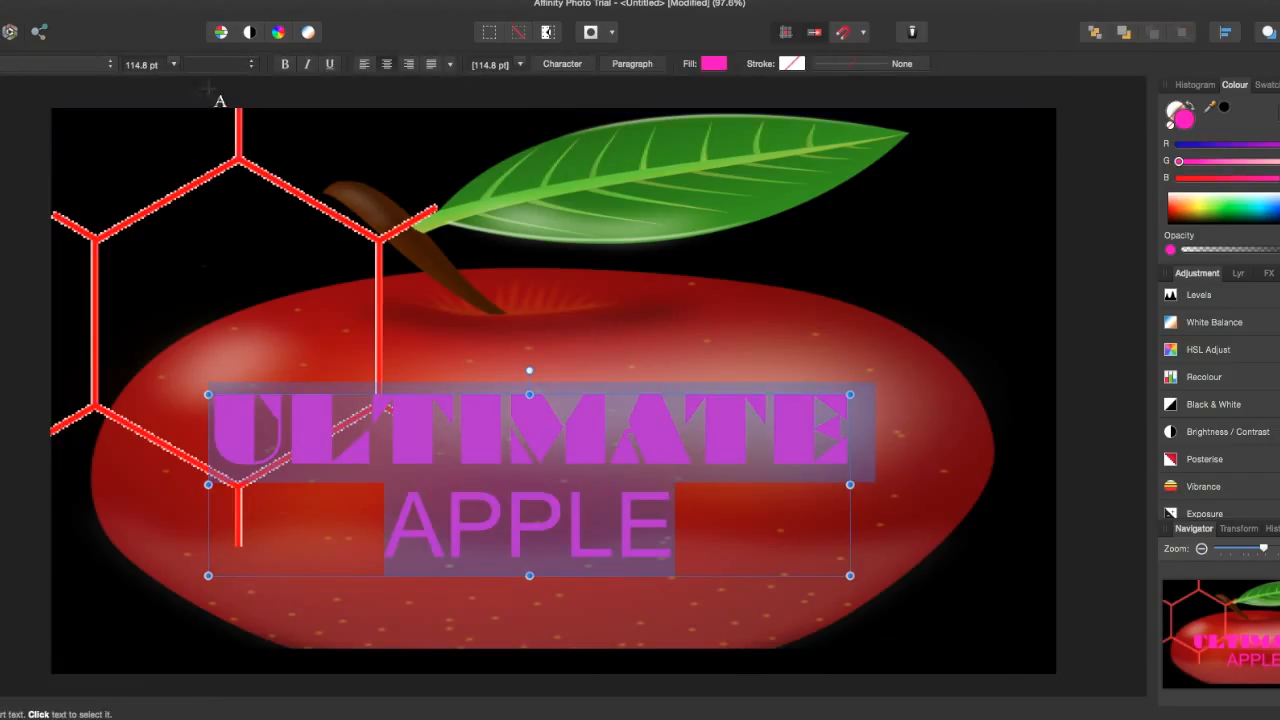
click(713, 63)
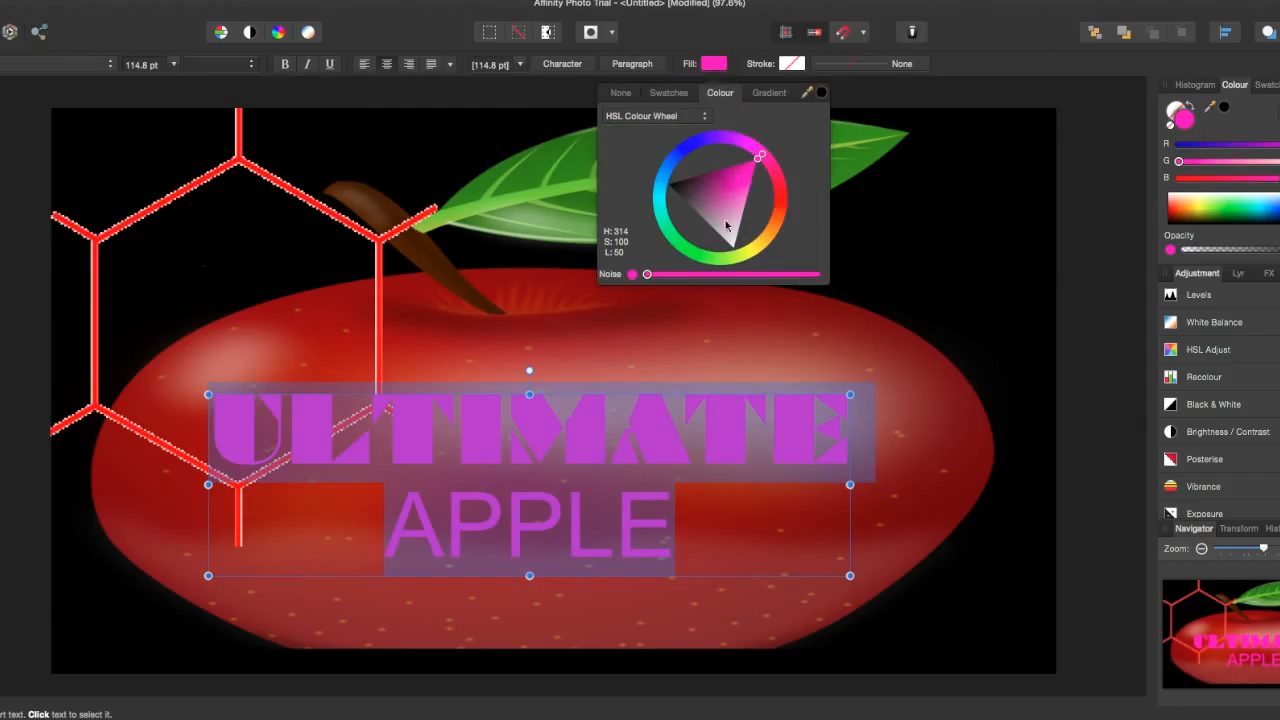
click(679, 187)
click(914, 265)
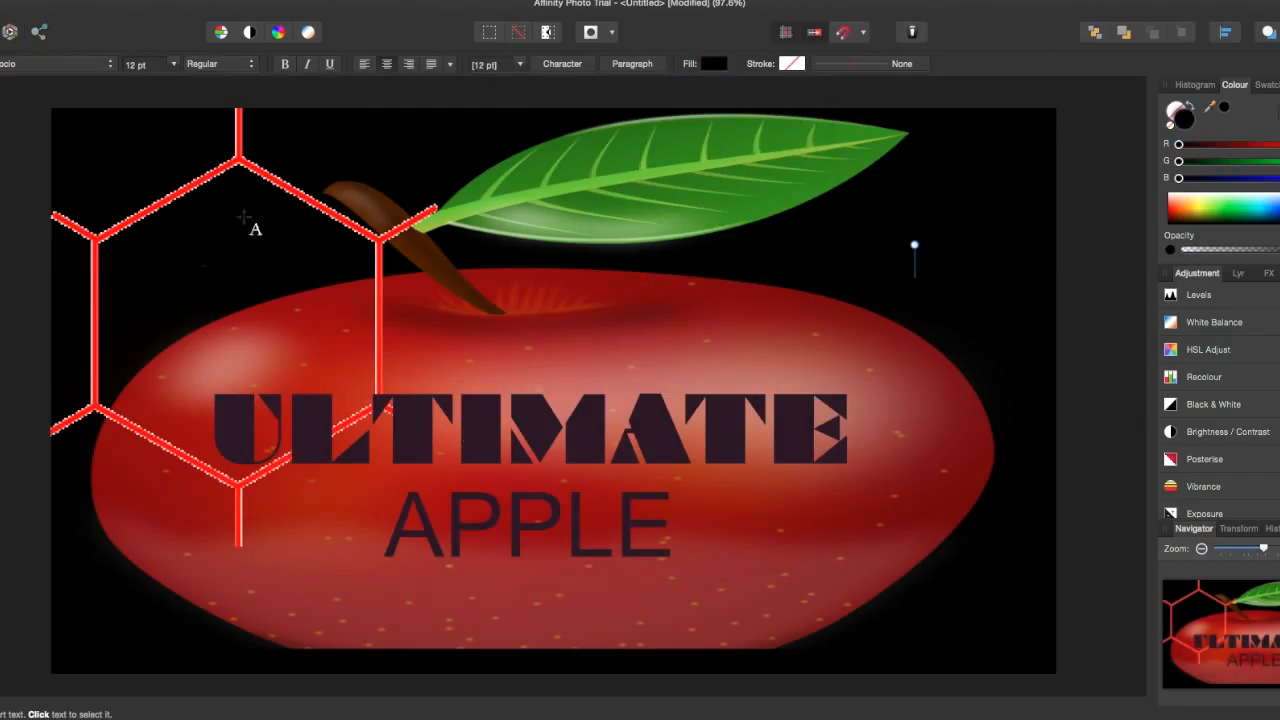
Step: Finish editing the title text and delete the red hexagon outline image from the canvas
key(Escape)
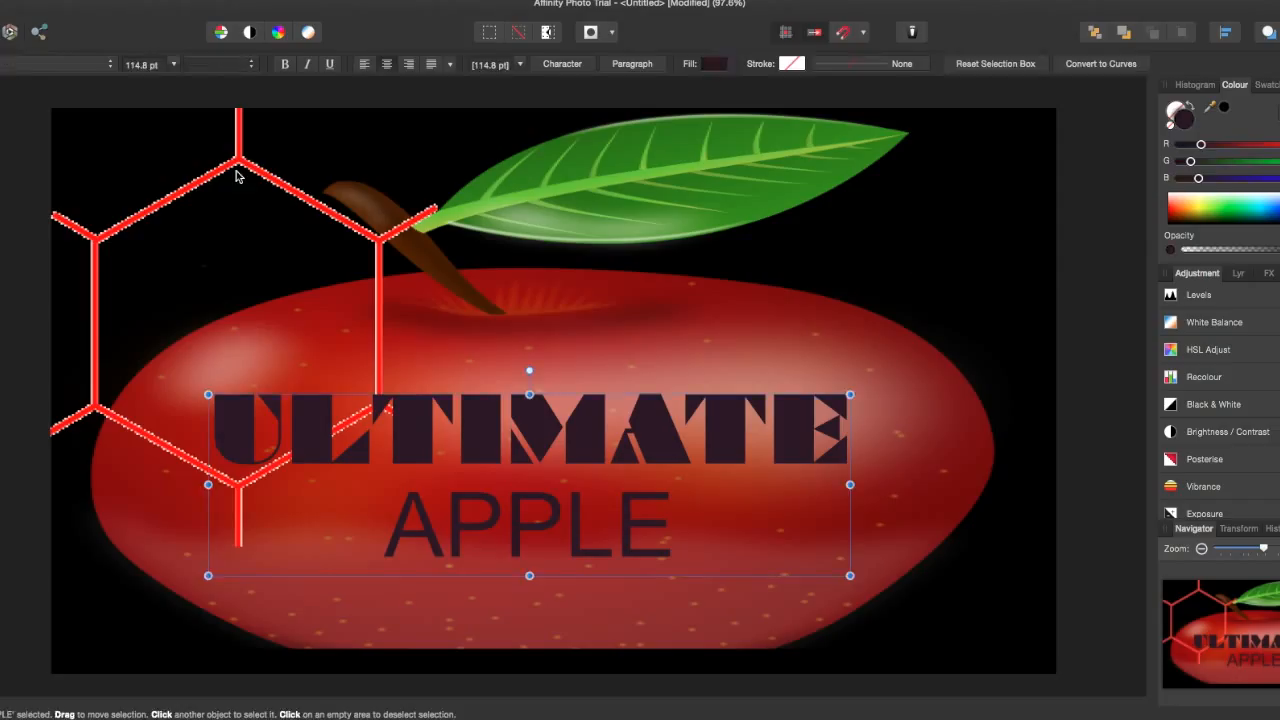
click(290, 133)
key(Delete)
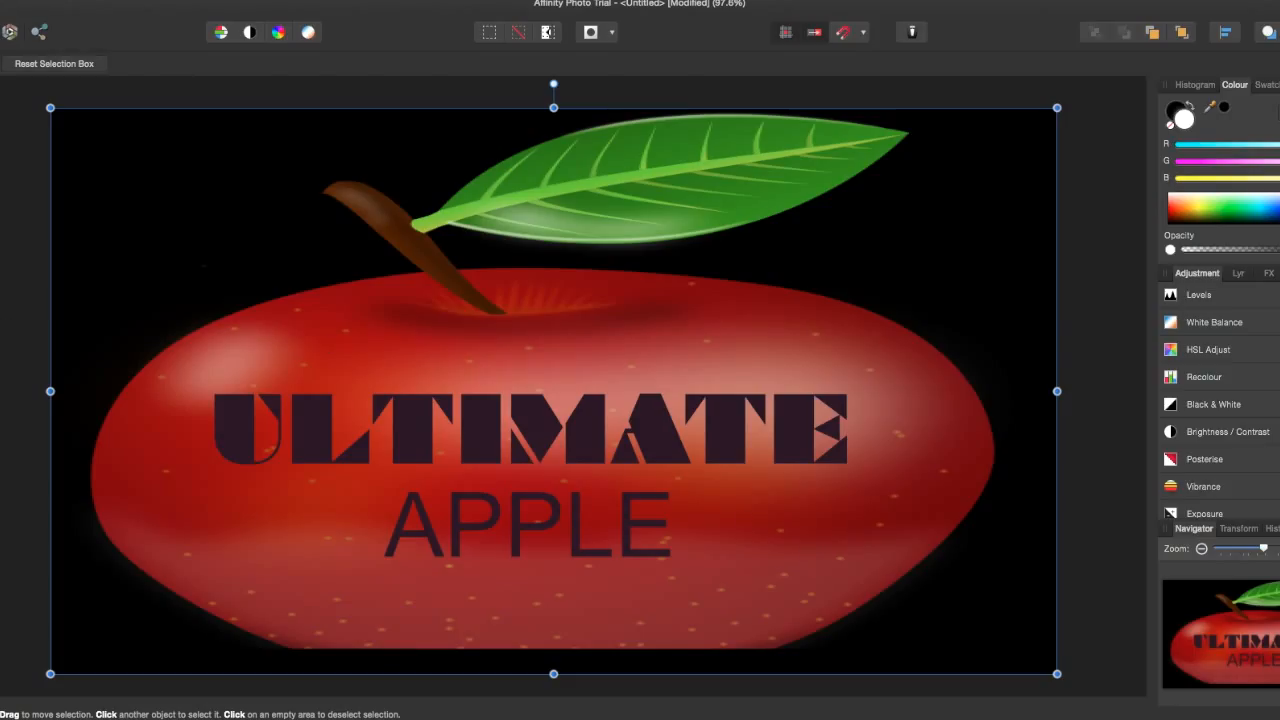
Step: Paint the entire black background around the apple light blue with the Paint Brush, adjusting the brush size as needed
key(b)
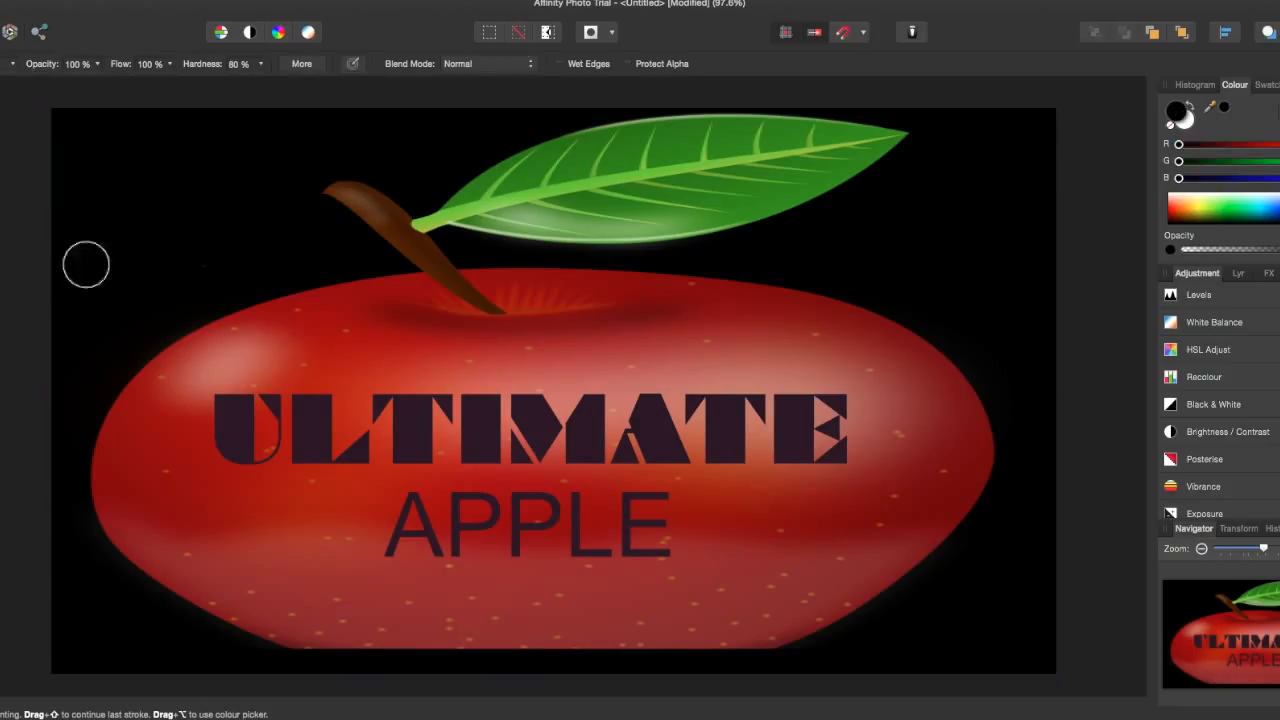
click(1263, 206)
mouse_move(291, 166)
mouse_down()
mouse_move(277, 234)
mouse_move(639, 256)
mouse_move(471, 357)
mouse_move(1080, 563)
mouse_move(1166, 677)
mouse_move(797, 627)
mouse_move(566, 457)
mouse_move(77, 371)
mouse_move(257, 214)
mouse_move(280, 335)
mouse_move(177, 291)
mouse_move(106, 143)
mouse_move(343, 317)
mouse_move(80, 355)
mouse_move(406, 57)
mouse_move(257, 120)
mouse_move(149, 137)
mouse_move(133, 95)
mouse_move(1137, 106)
mouse_move(826, 94)
mouse_move(402, 170)
mouse_move(509, 114)
mouse_move(1125, 153)
mouse_move(943, 177)
mouse_move(1011, 276)
mouse_move(1020, 591)
mouse_move(1046, 214)
mouse_move(837, 529)
mouse_move(1003, 467)
mouse_move(943, 591)
mouse_move(931, 506)
mouse_move(683, 663)
mouse_move(498, 626)
mouse_move(5, 680)
mouse_move(63, 514)
mouse_up()
mouse_move(250, 418)
mouse_down()
mouse_move(80, 443)
mouse_move(86, 506)
mouse_move(74, 443)
mouse_move(201, 644)
mouse_up()
key([)
key([)
key([)
key([)
key([)
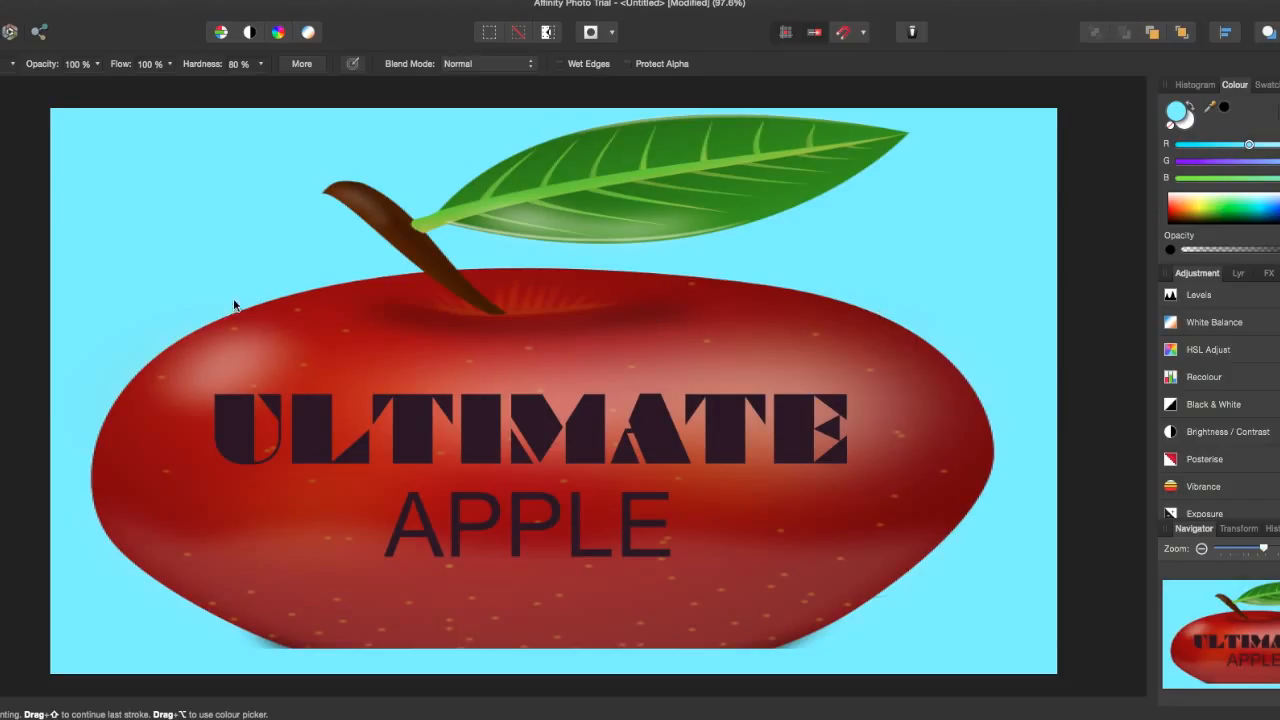
Step: Stretch the apple image on all four sides so that it fills the full width and height of the canvas
key(v)
click(396, 347)
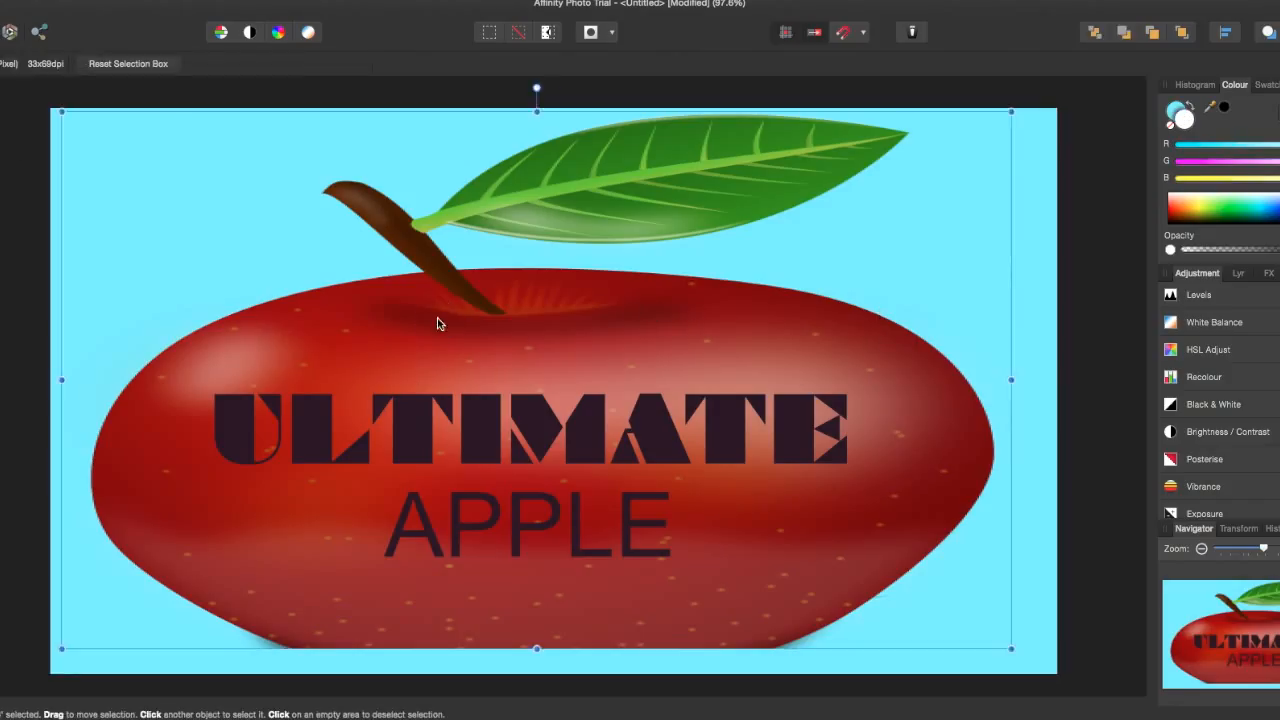
drag(1011, 379, 1057, 366)
drag(64, 382, 49, 380)
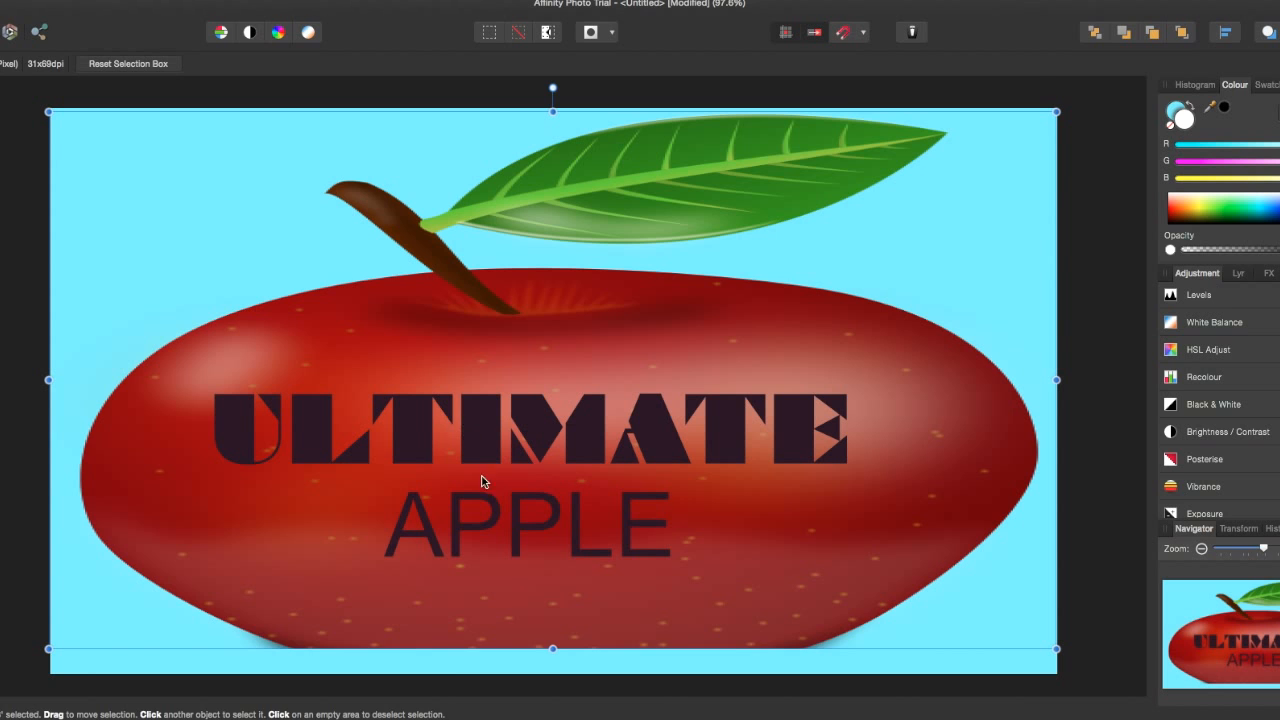
drag(552, 648, 552, 674)
drag(553, 107, 552, 105)
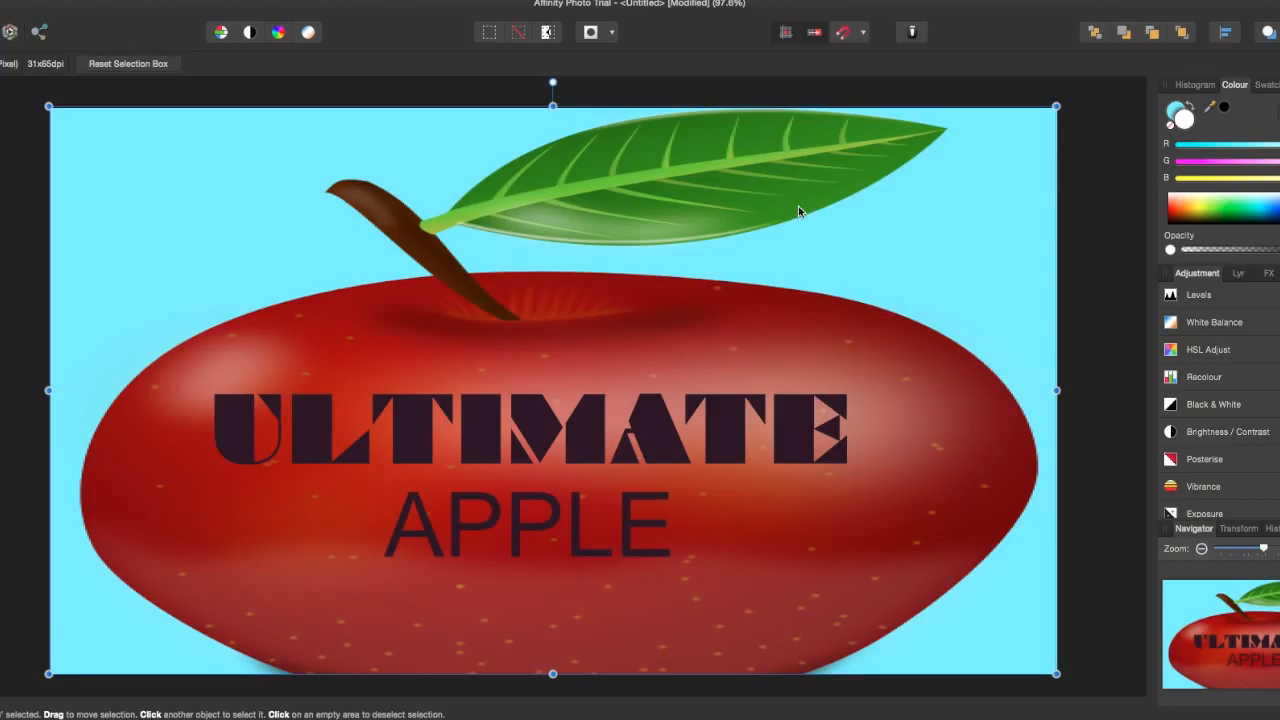
Step: Enlarge the ULTIMATE APPLE title in width and height to about 176.4 pt so it spans most of the apple
click(460, 443)
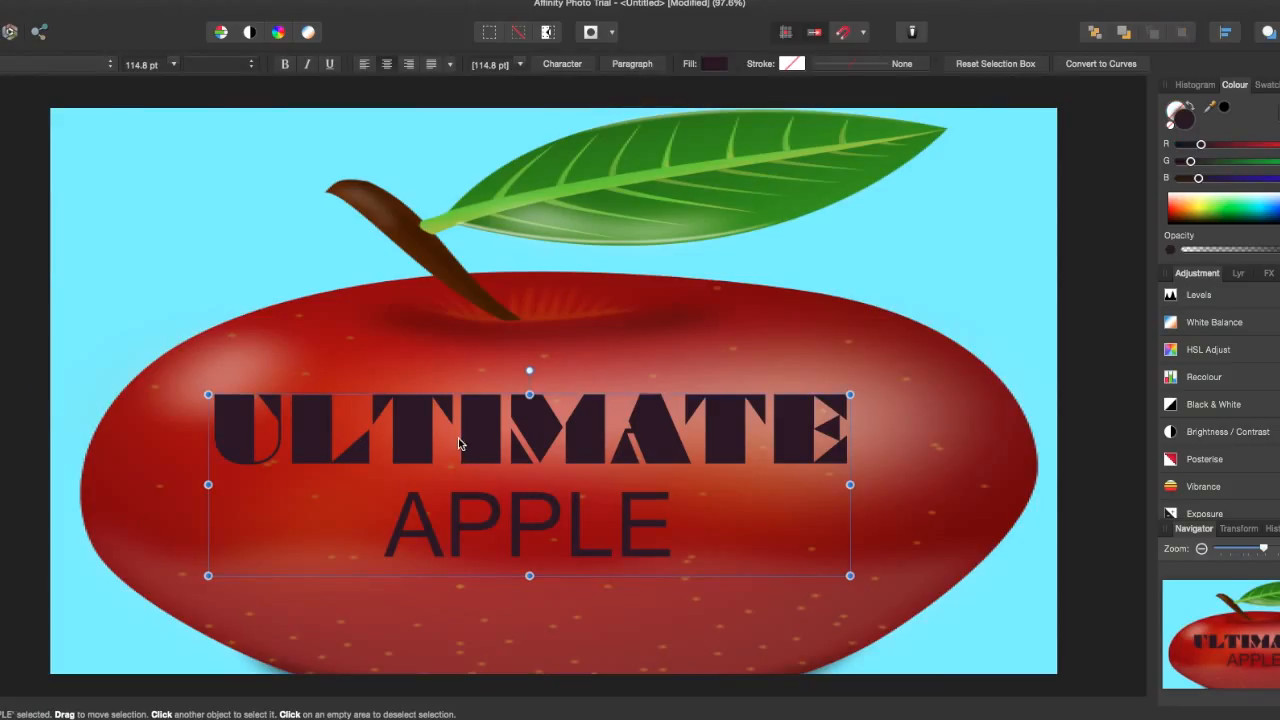
drag(849, 484, 955, 484)
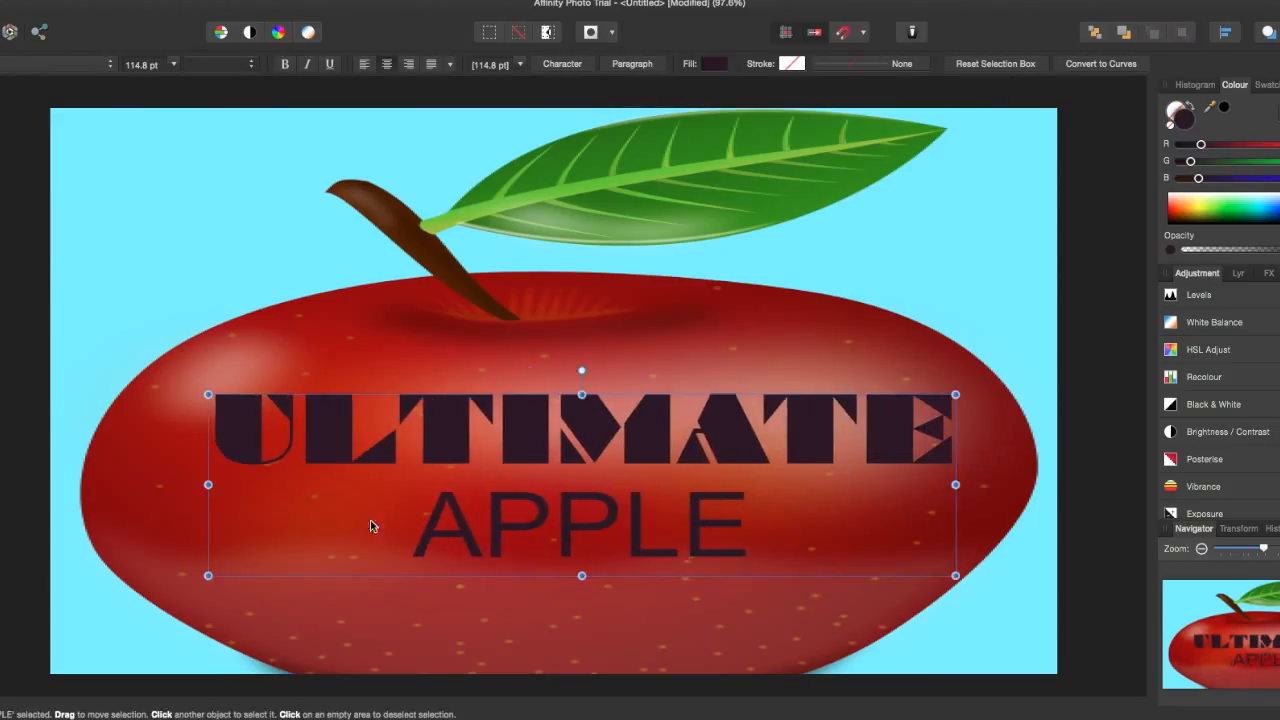
drag(210, 486, 132, 484)
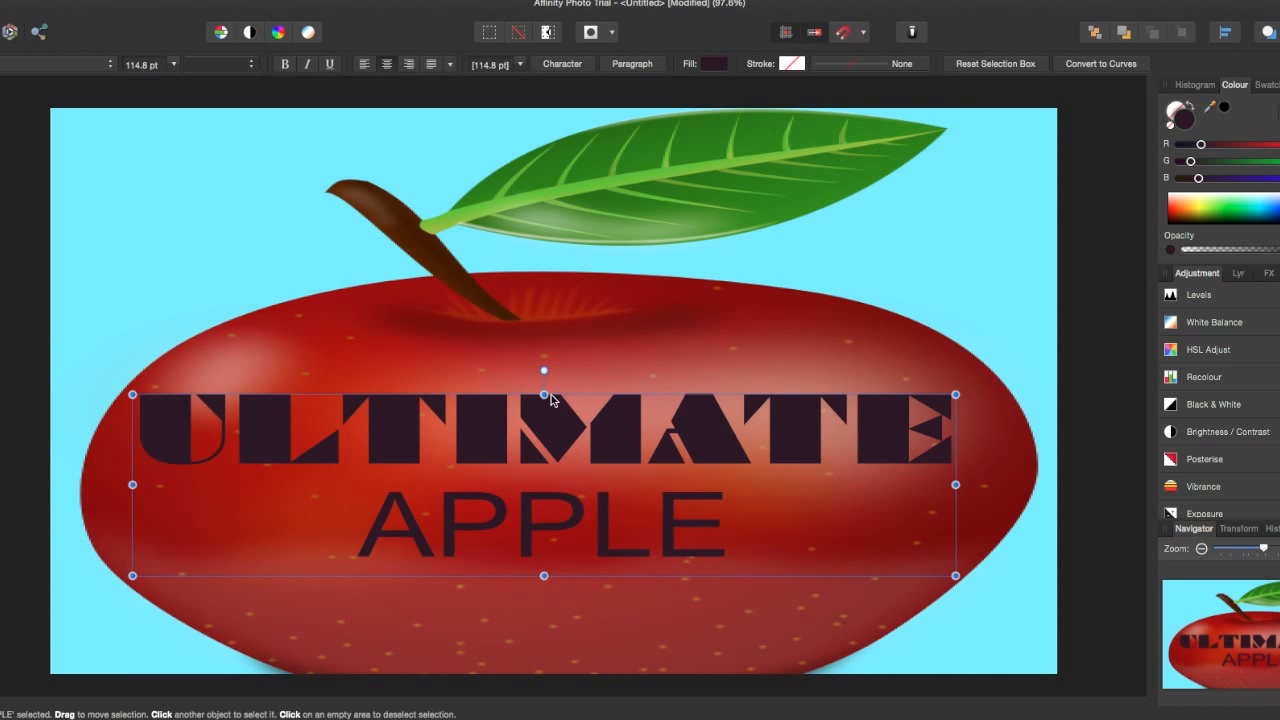
drag(543, 396, 540, 353)
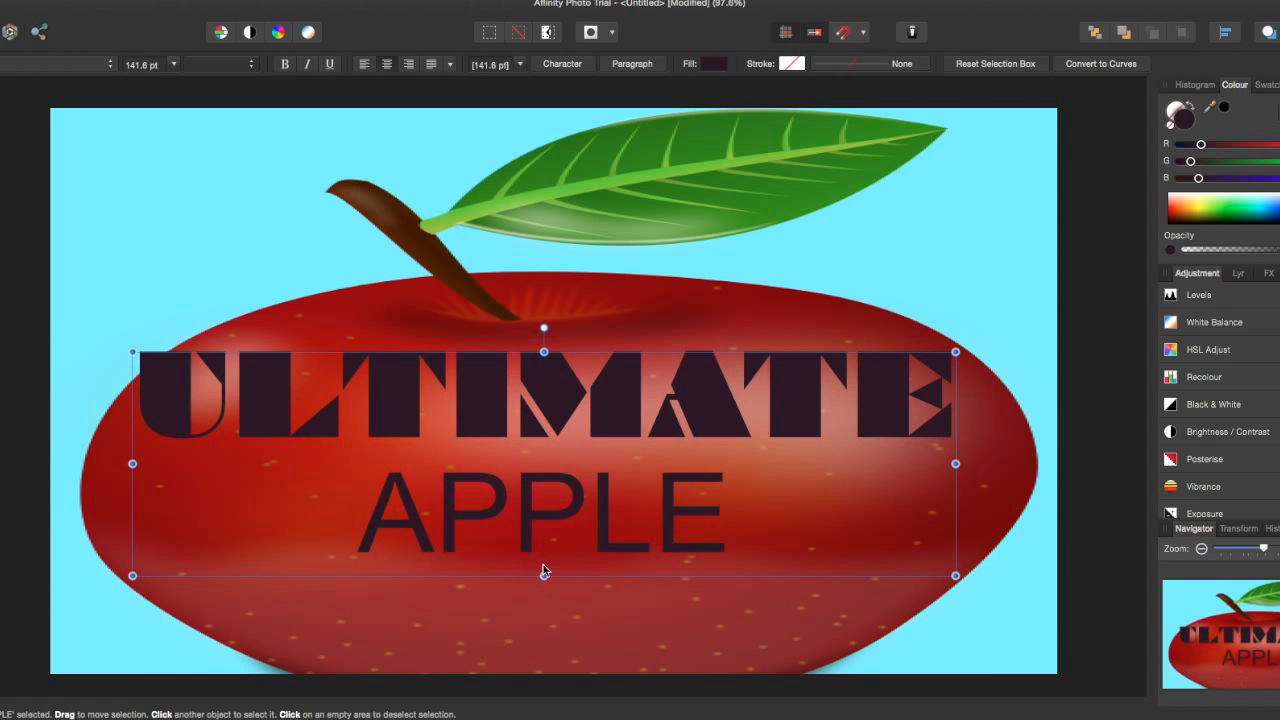
drag(544, 575, 544, 638)
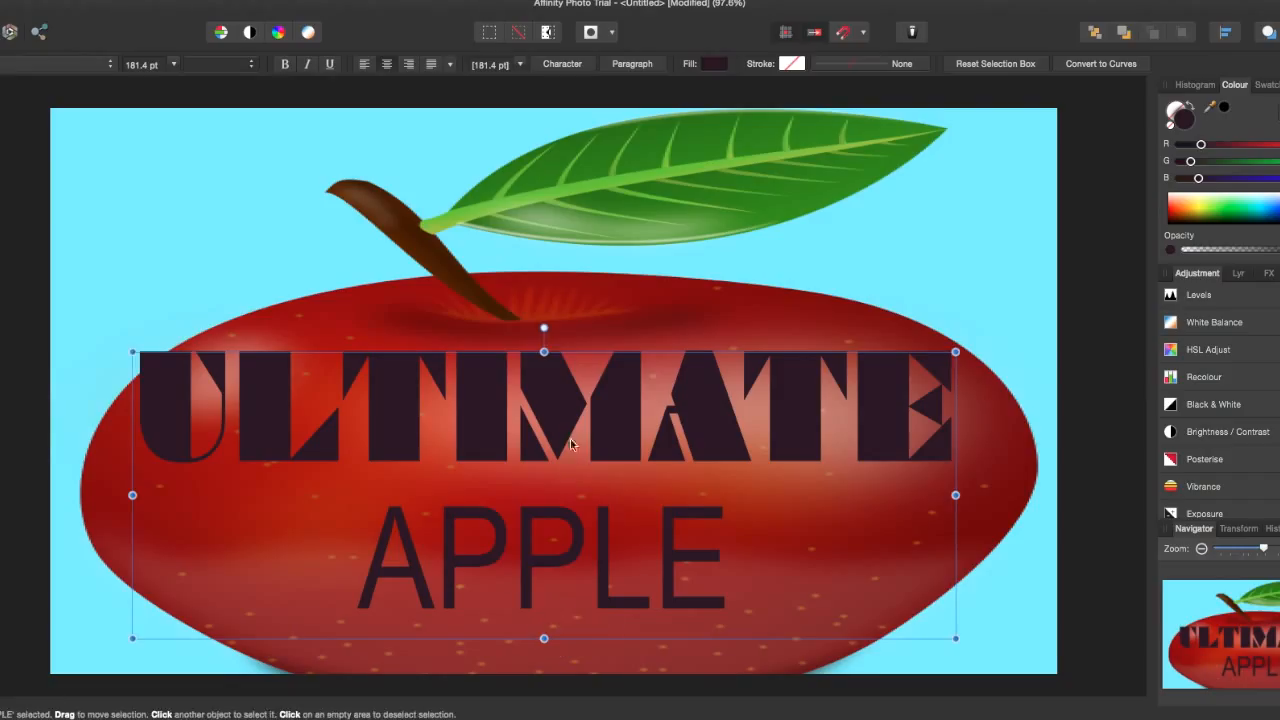
drag(133, 352, 152, 370)
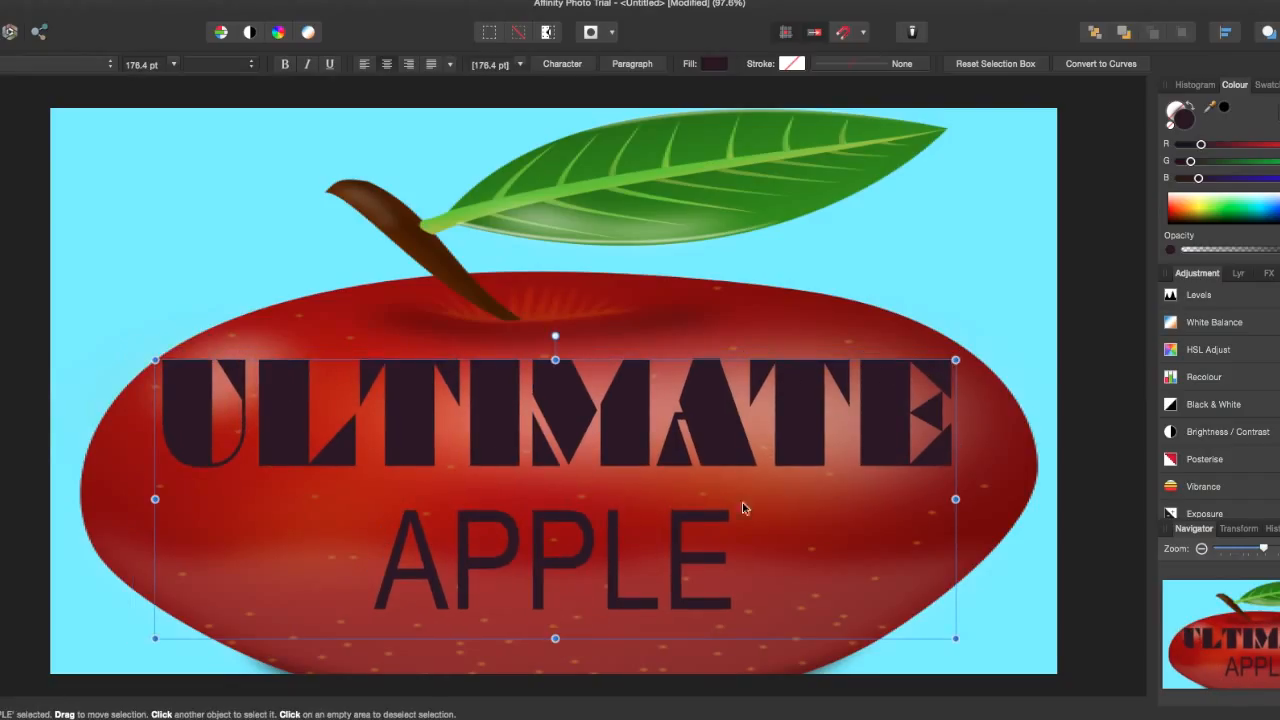
Step: Fine-tune the title's box by reducing its height to about 169.5 pt and widening it slightly, and reselect the apple image
click(596, 366)
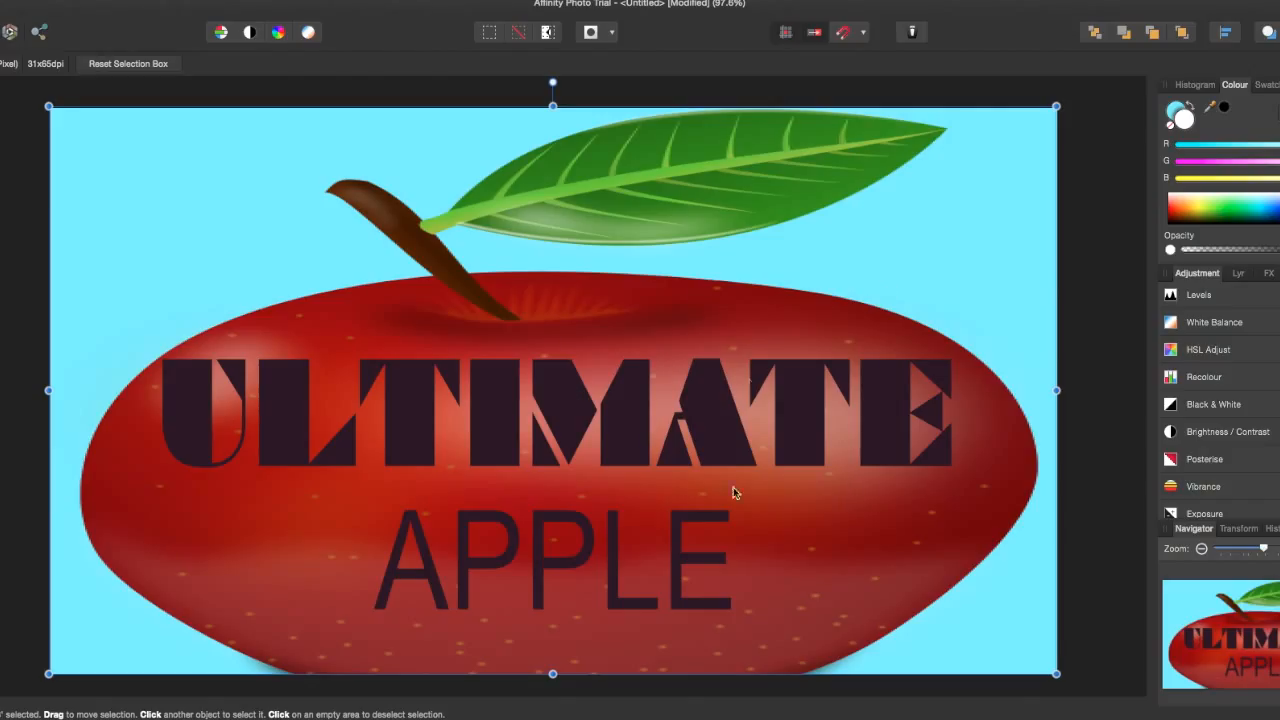
click(579, 402)
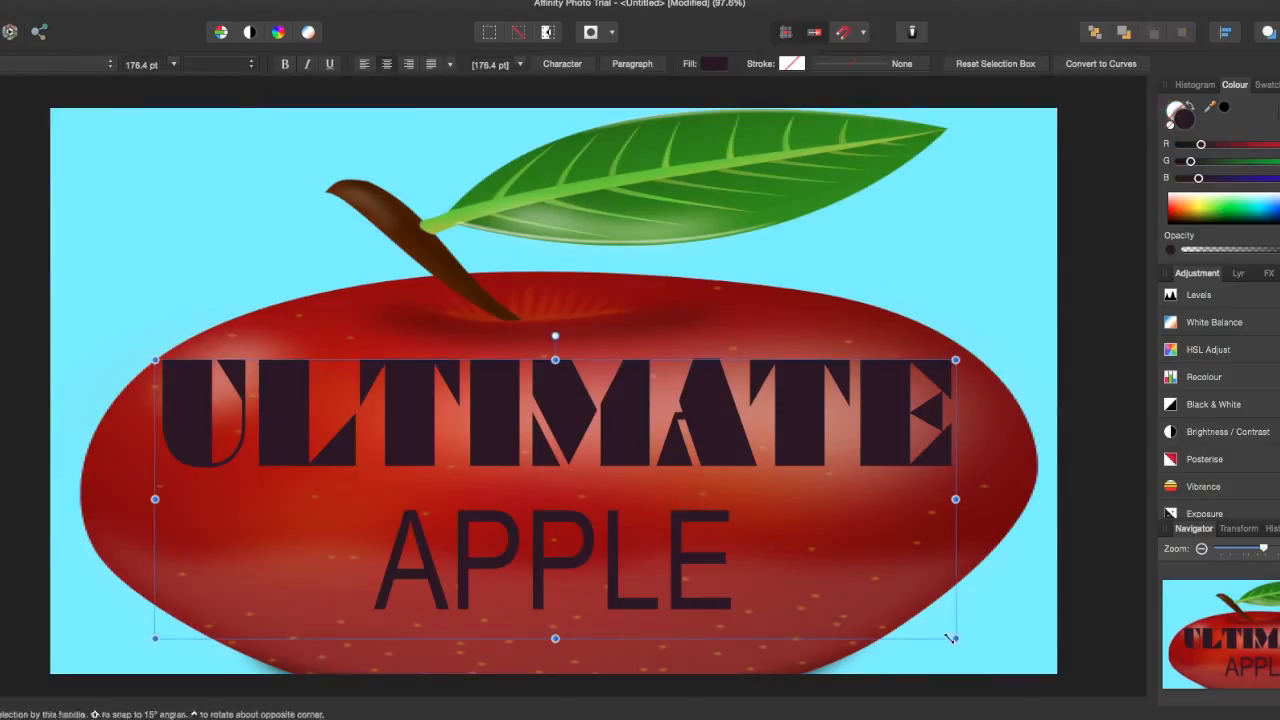
drag(942, 629, 957, 429)
drag(555, 405, 556, 628)
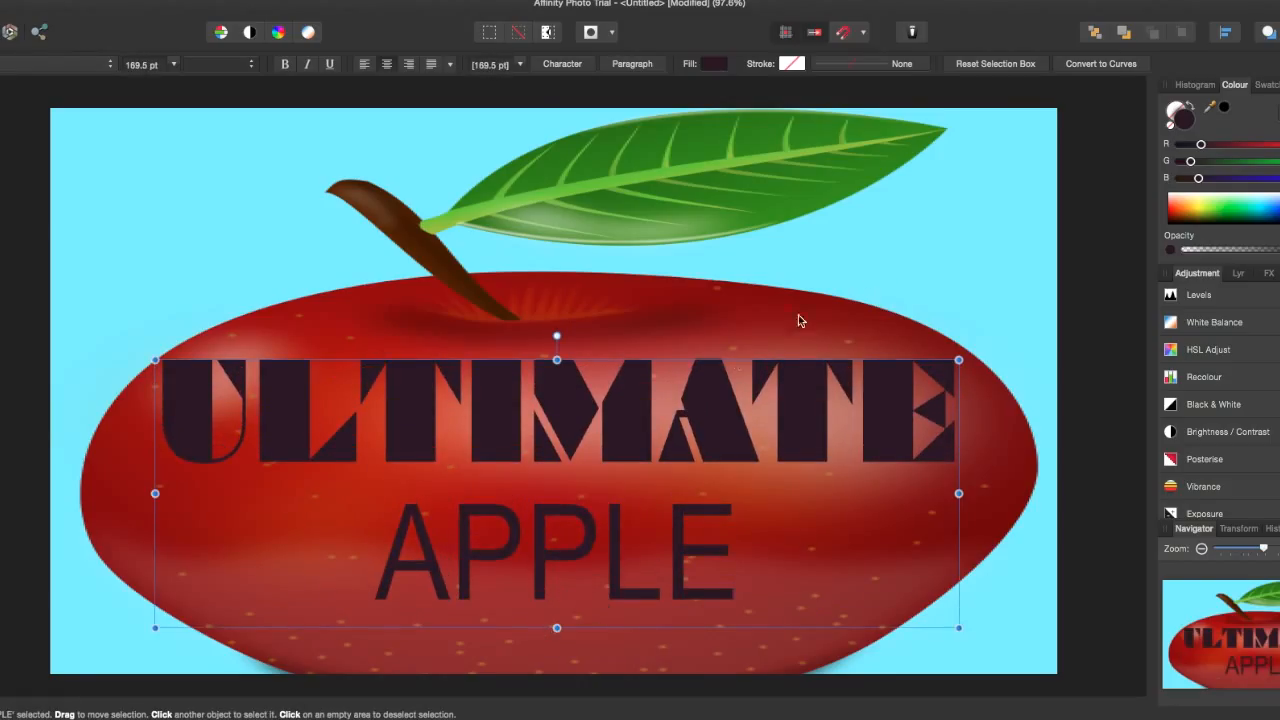
click(714, 301)
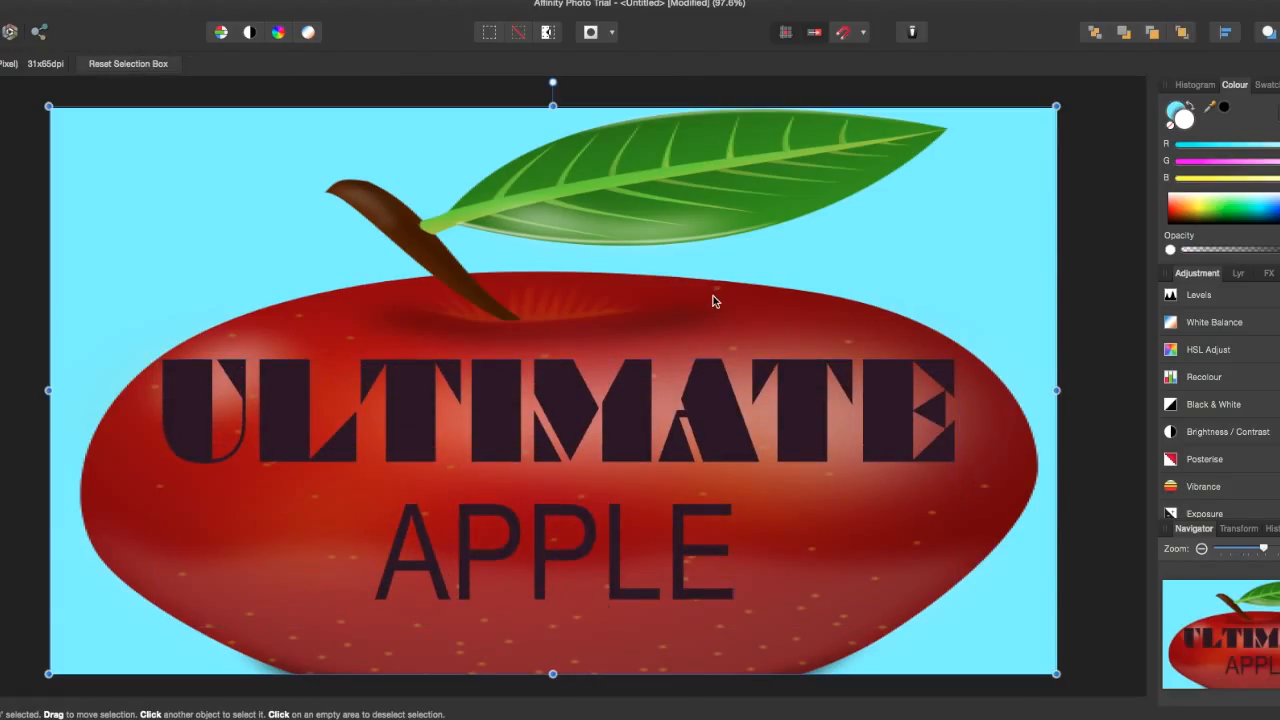